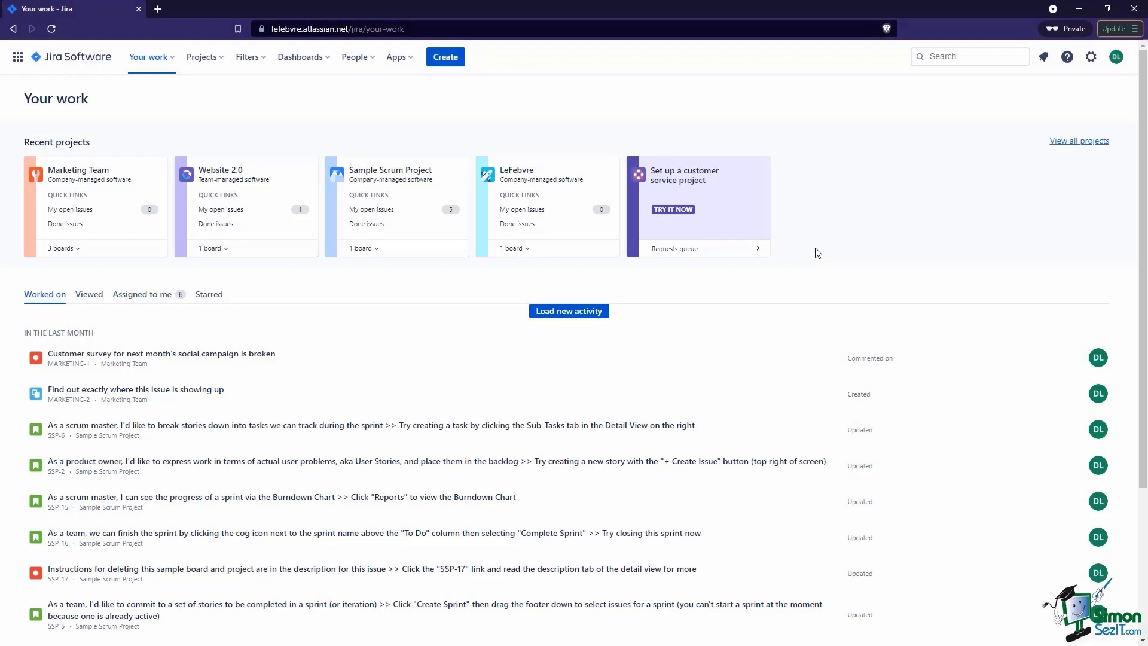
Step: Open the Marketing Team (MARKETING) roadmap, which reports roadmaps need a single-project board
left_click(204, 58)
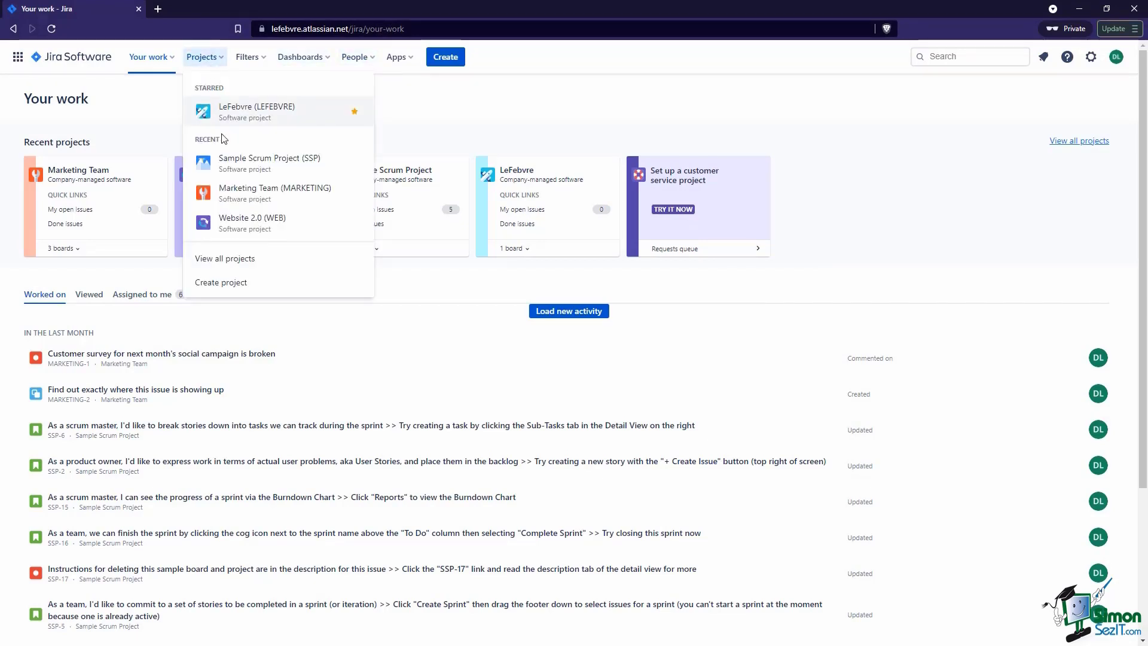
left_click(243, 191)
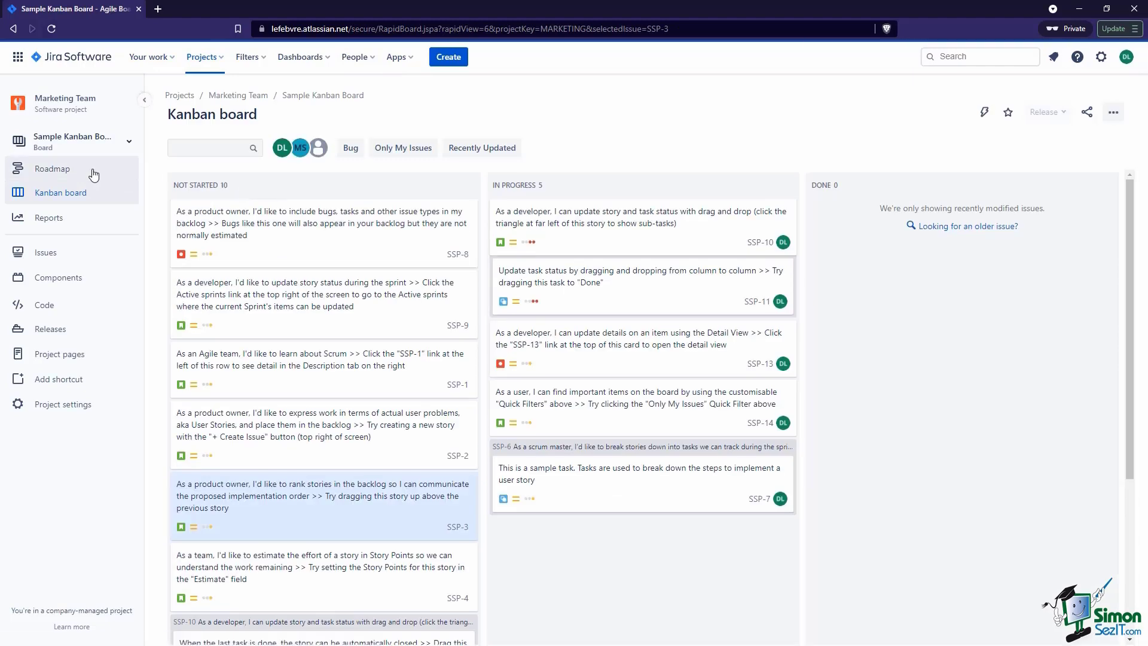
left_click(92, 174)
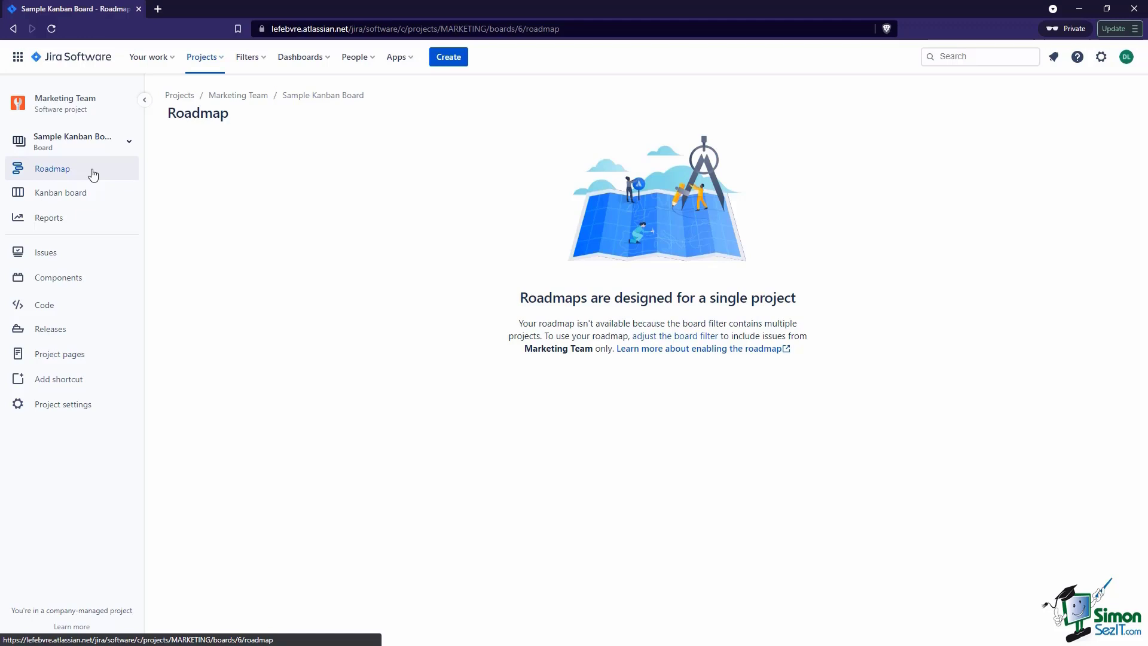
Step: Switch to the Sample Scrum Project and open its roadmap
left_click(202, 56)
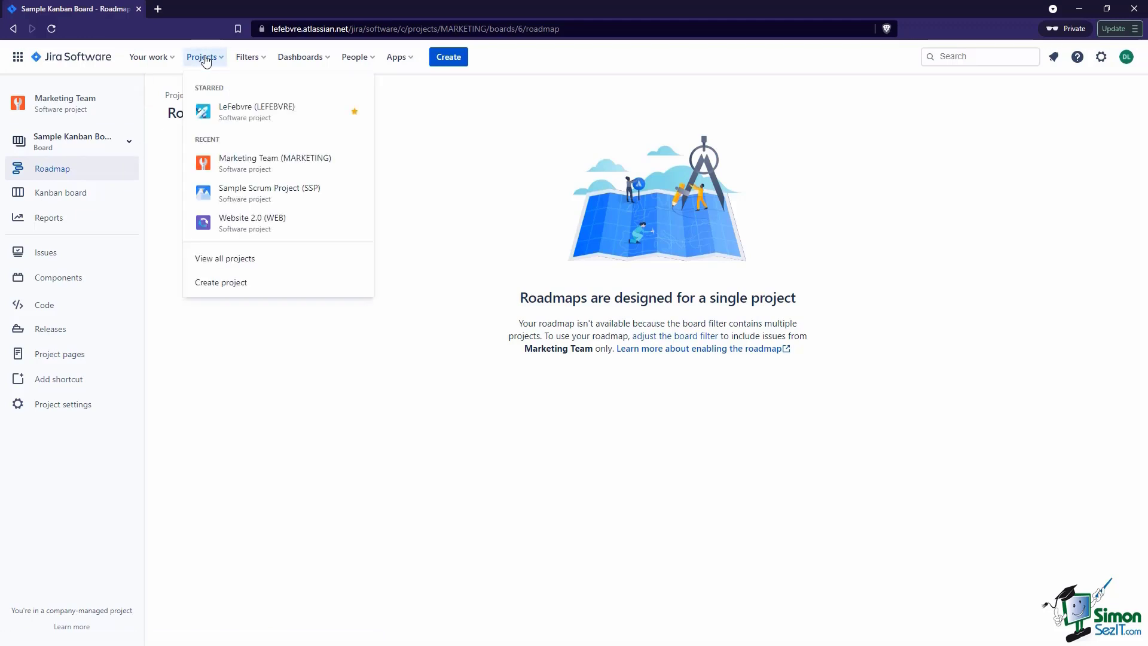
left_click(264, 194)
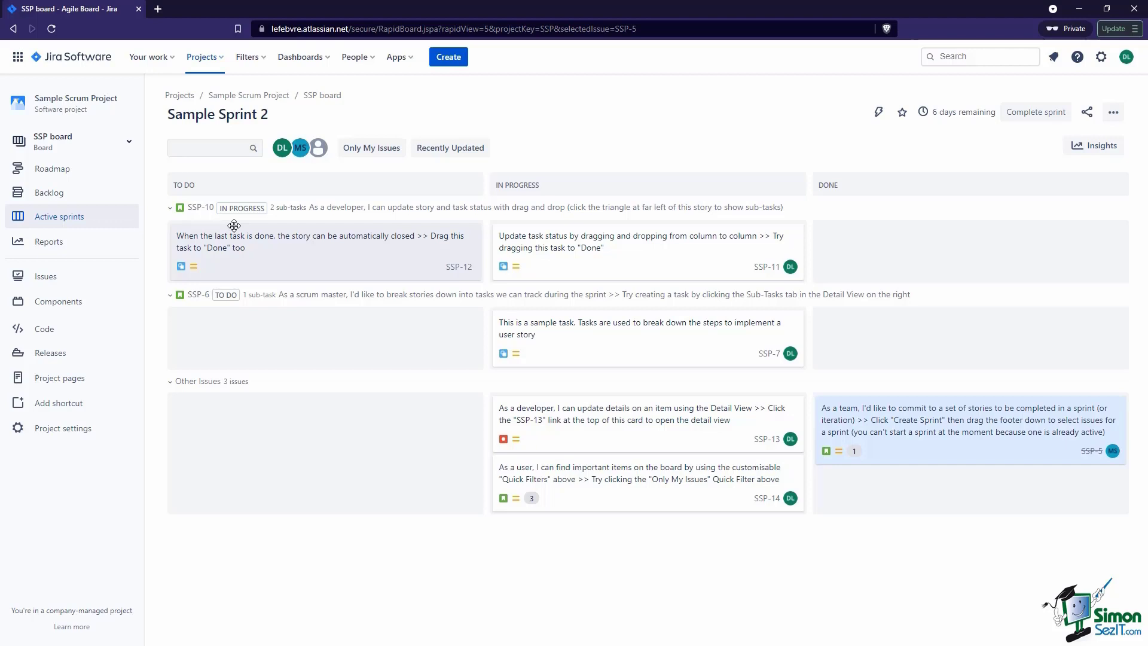
left_click(88, 177)
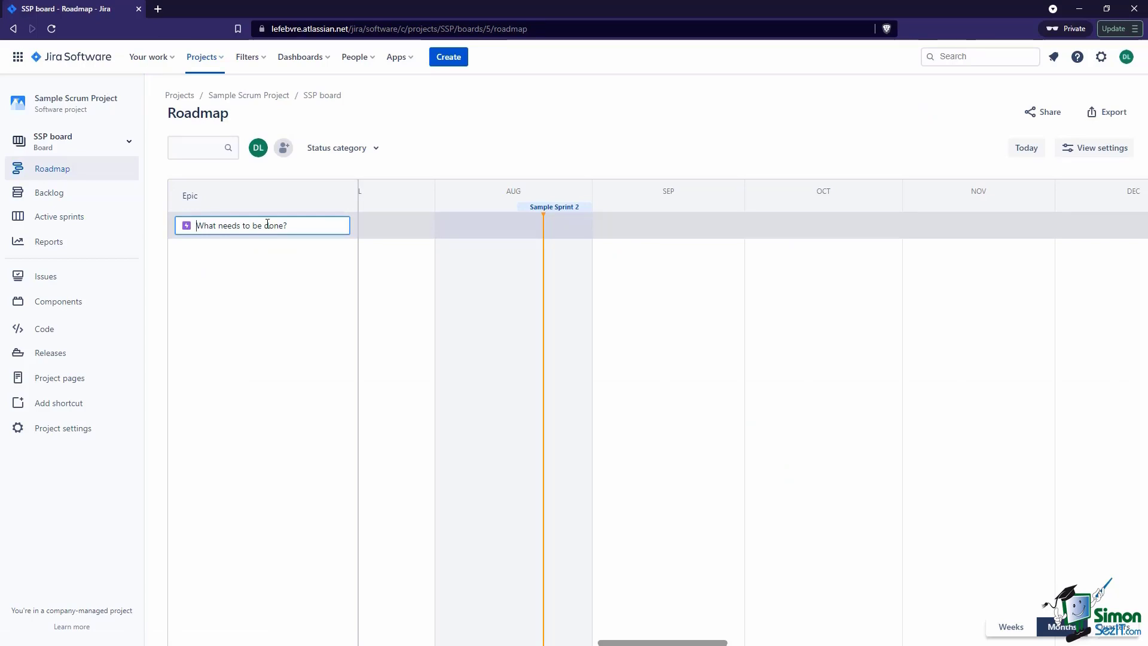
Step: Create the epics 'Complete Jira course' and 'Implement new Jira skills' on the roadmap
type("Compl")
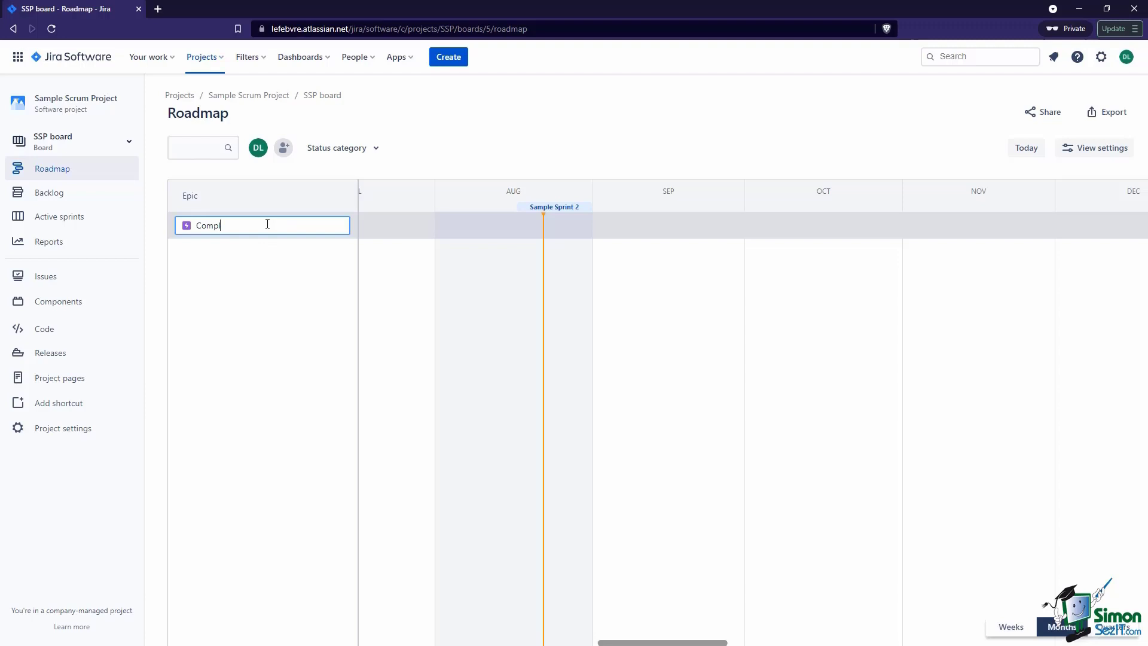
type("ete Jira course")
key("Return")
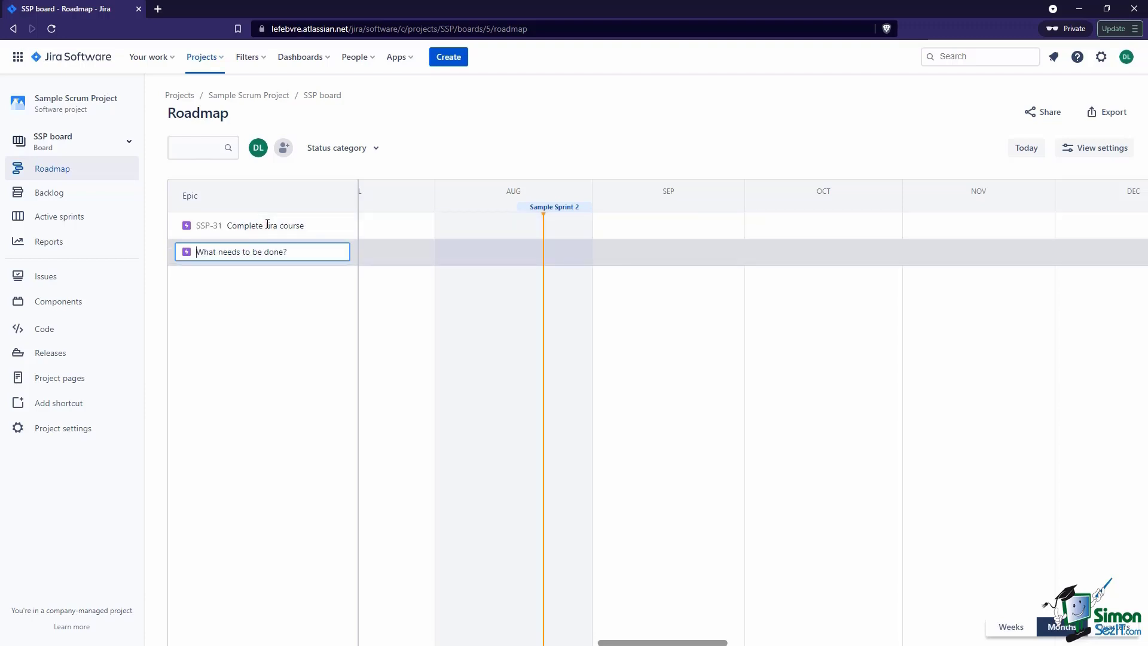
type("Imple")
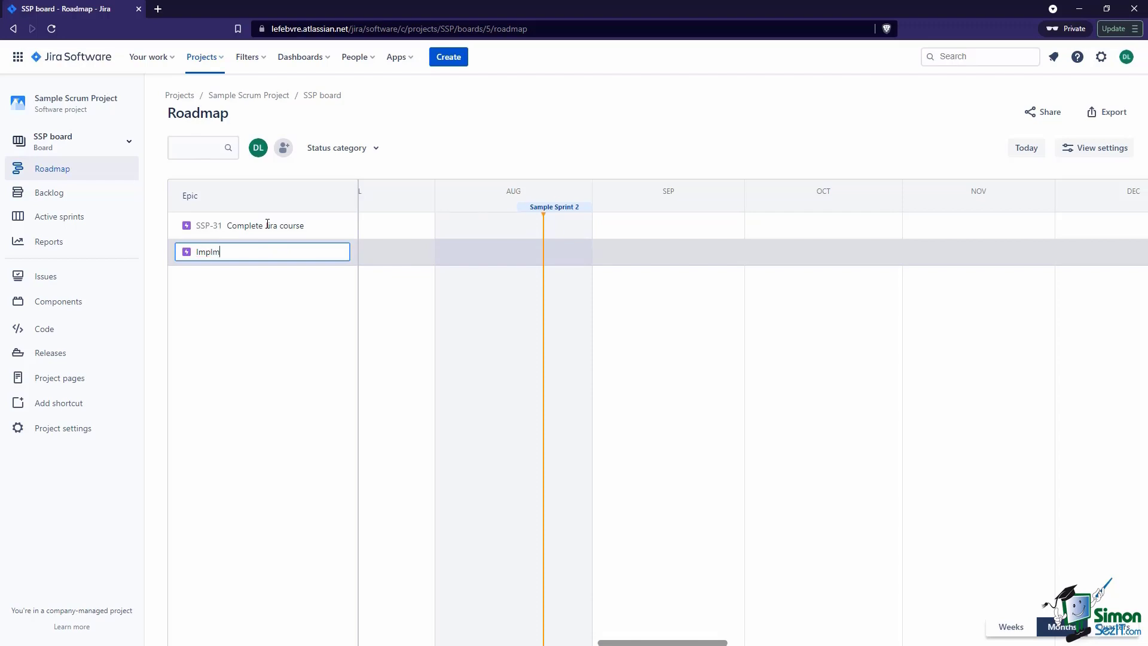
type("m")
key("BackSpace")
type("ement new Jira skills")
key("Return")
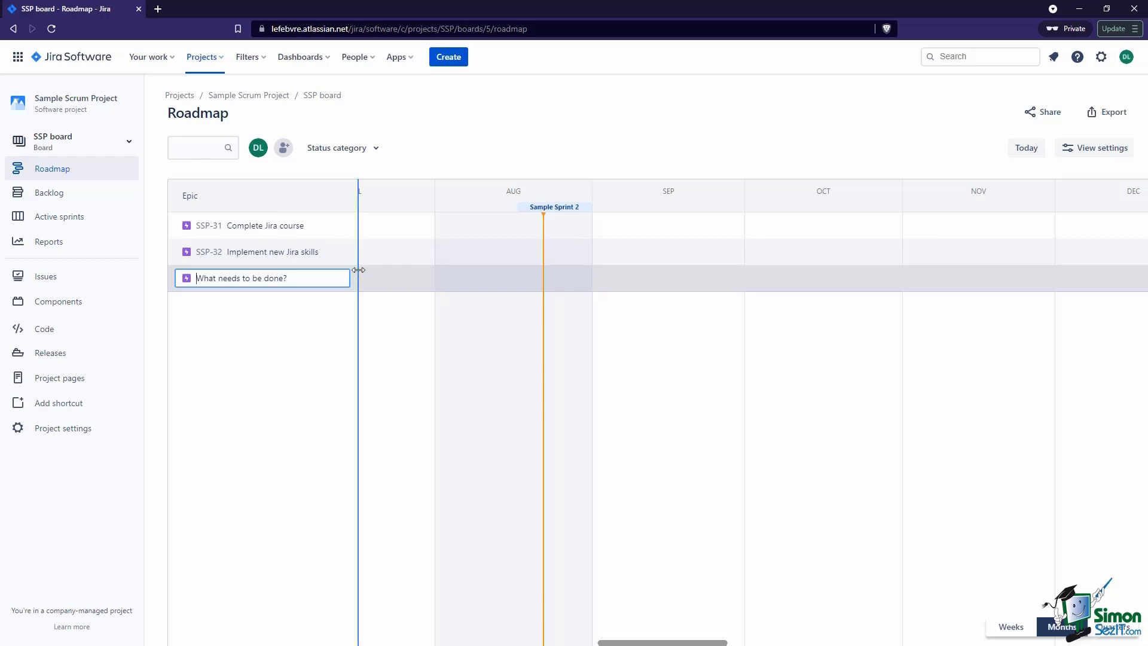
Step: Add child issues 'Finish section 1', 'Finish section 2' and 'Finish section 3' under Complete Jira course
left_click(346, 225)
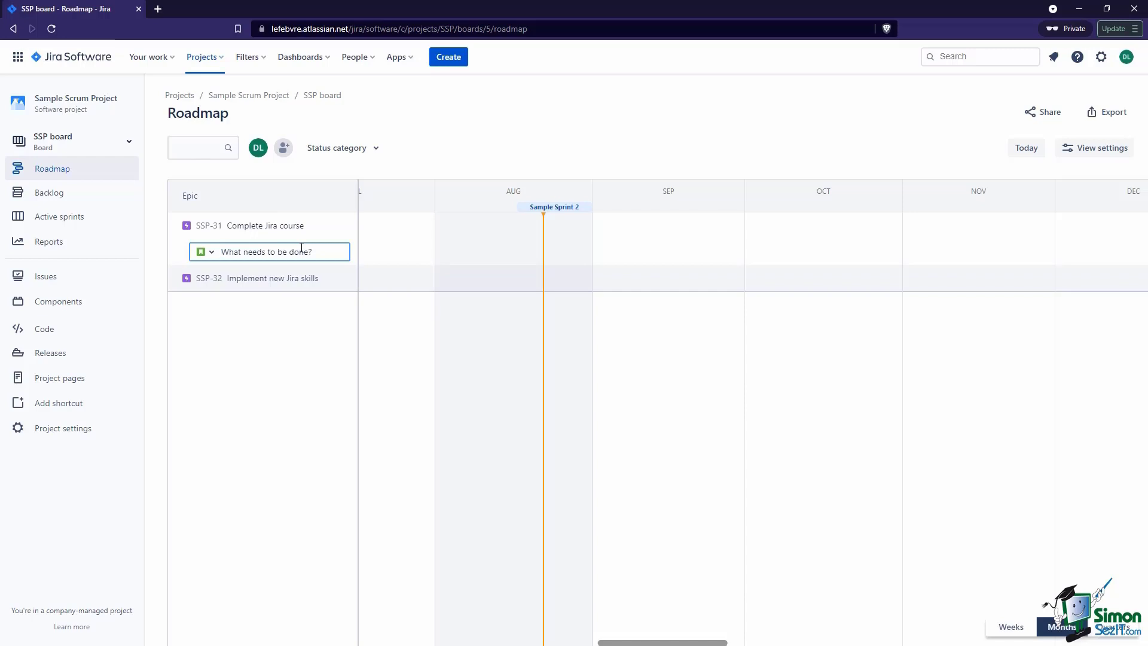
left_click(211, 255)
left_click(210, 254)
type("Finish section 1")
key("Return")
type("Finish section 2")
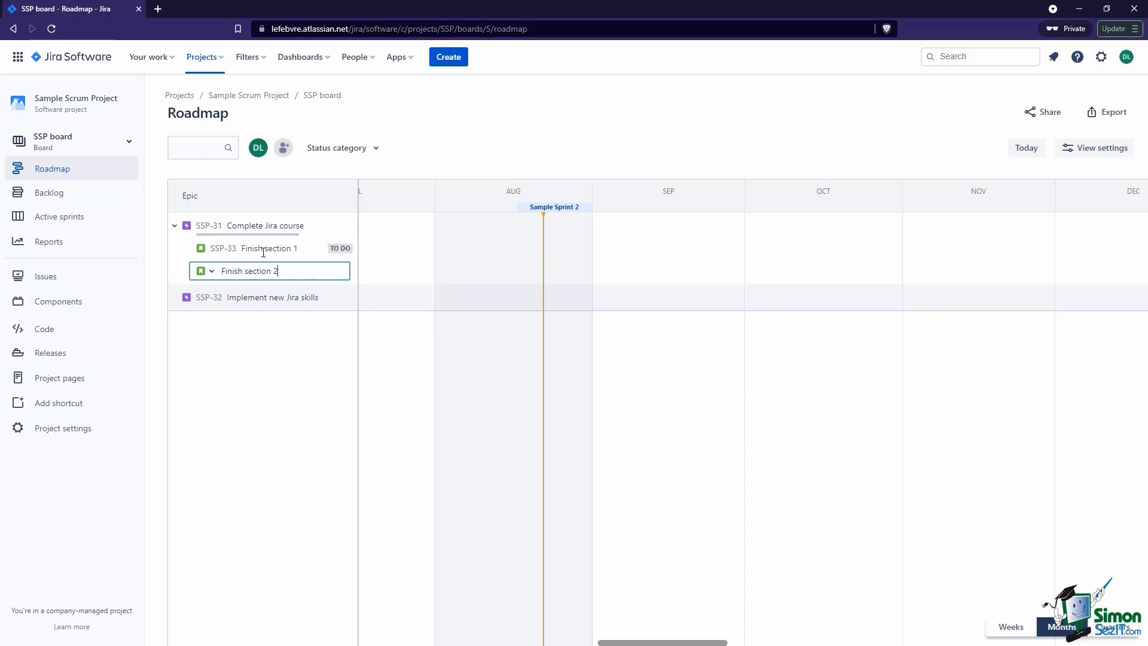
key("Return")
type("Finish section 3")
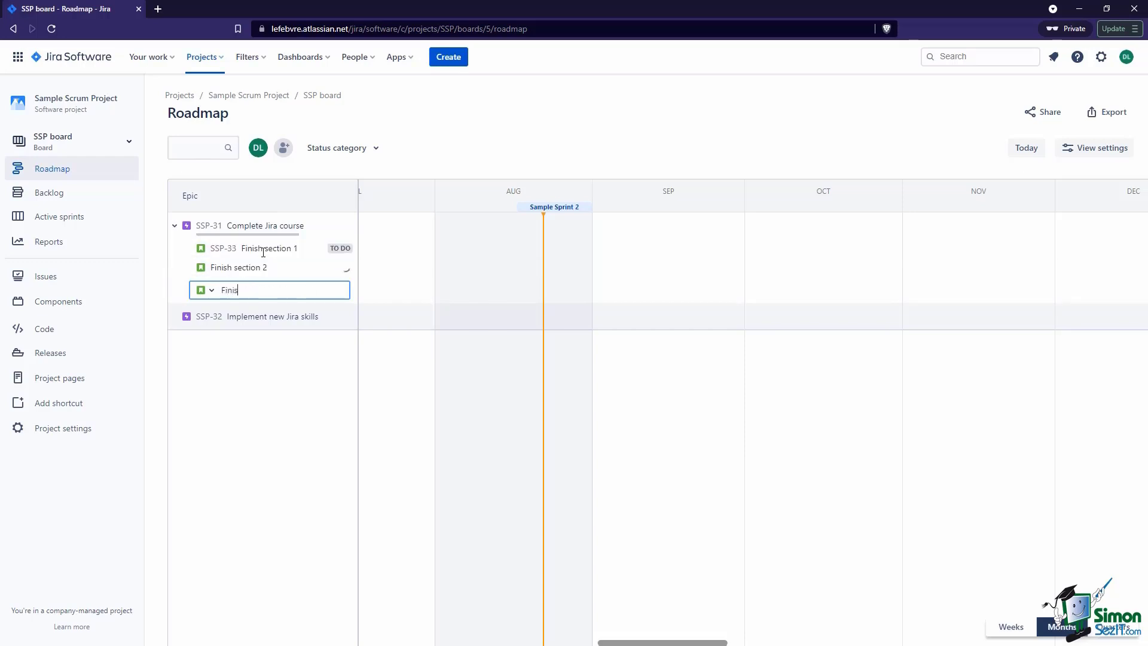
key("Return")
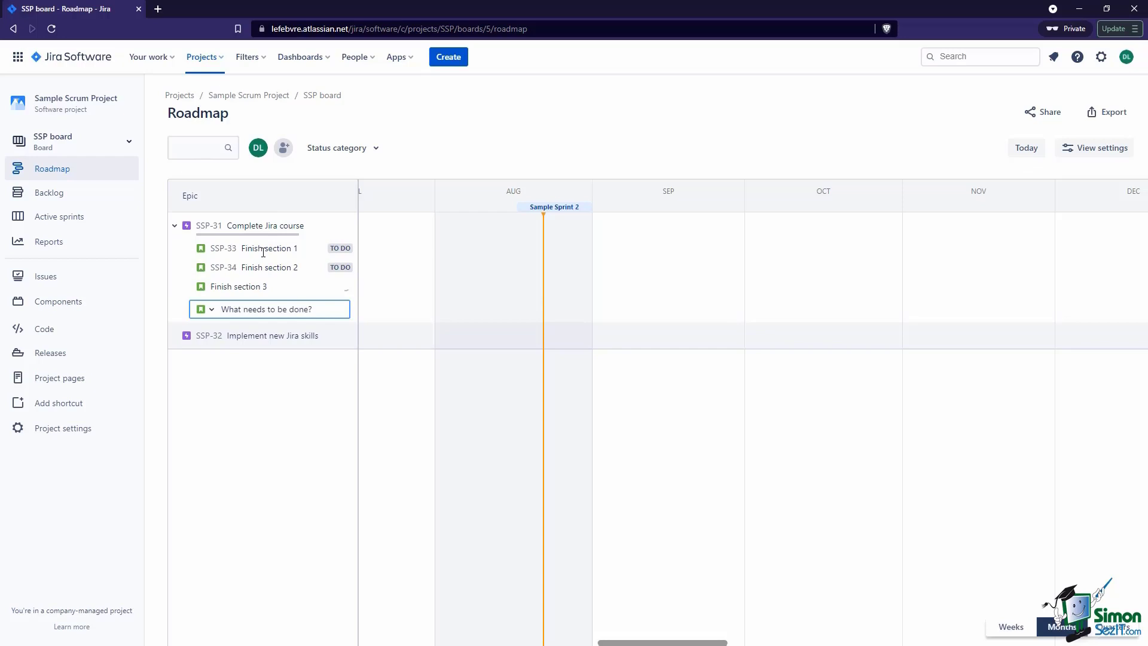
Step: Under Implement new Jira skills, add the company-managed vs team-managed decision issue and the org reports review issue
left_click(343, 335)
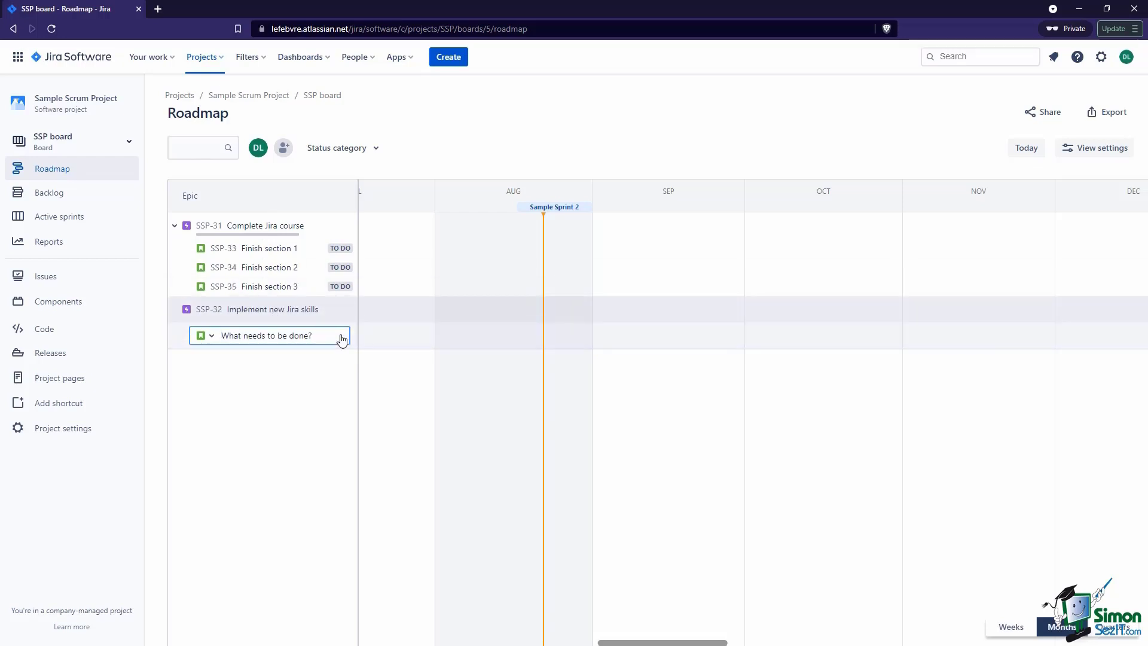
type("Decide")
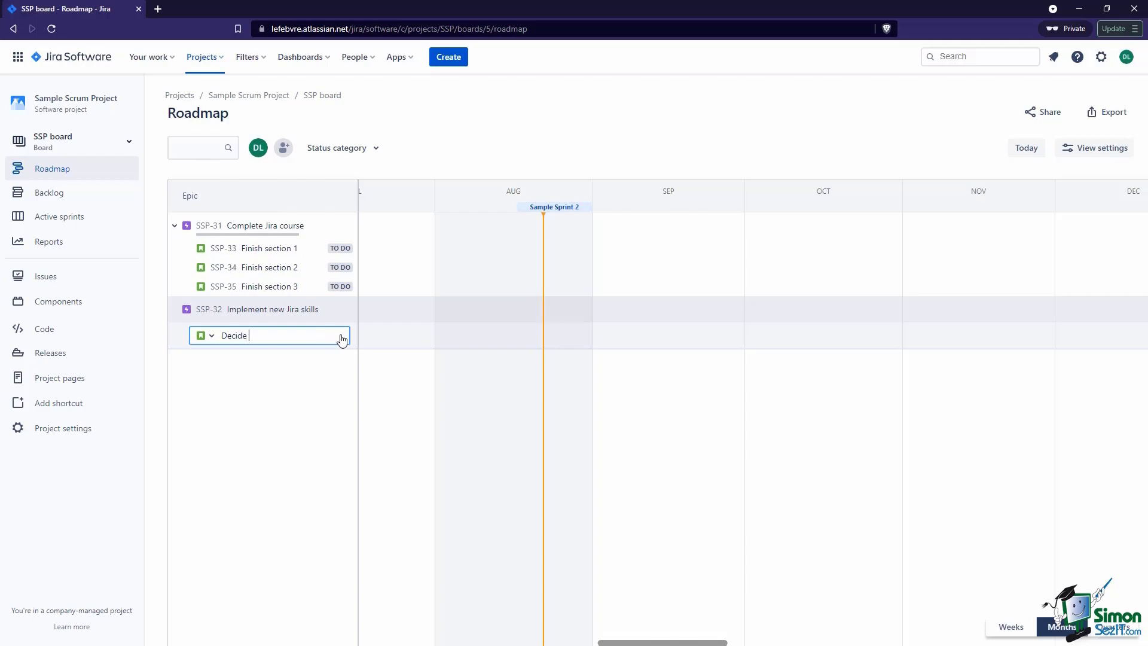
type(" if company-m")
type("anaged or team-mang")
key("BackSpace")
type("aged p")
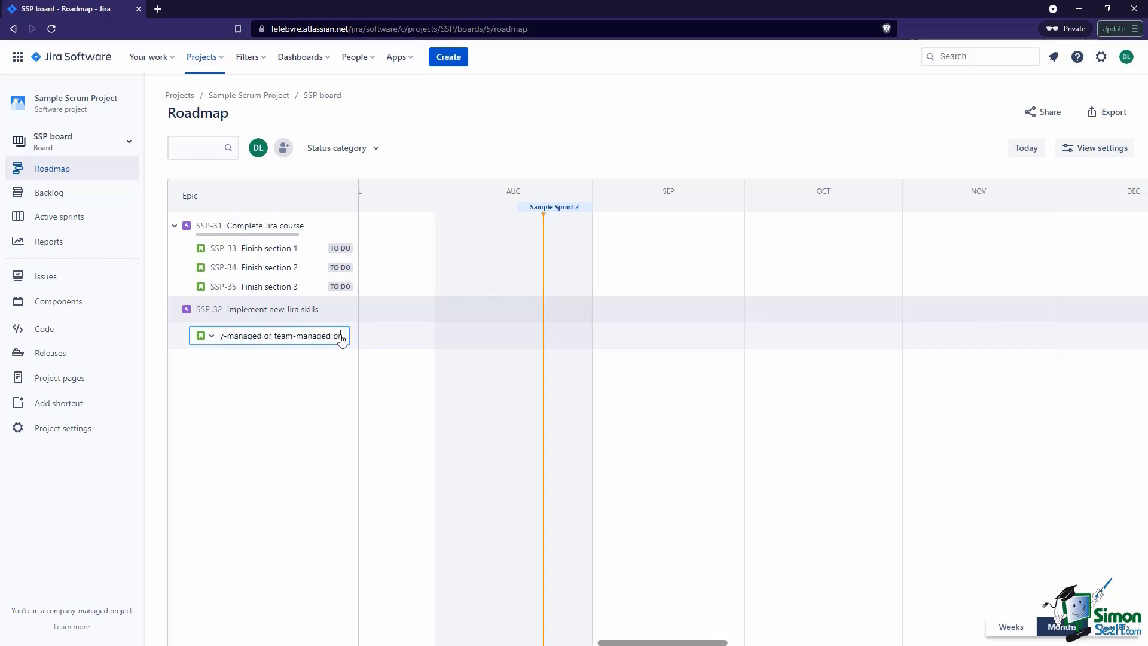
type("rojects are right for us")
key("Return")
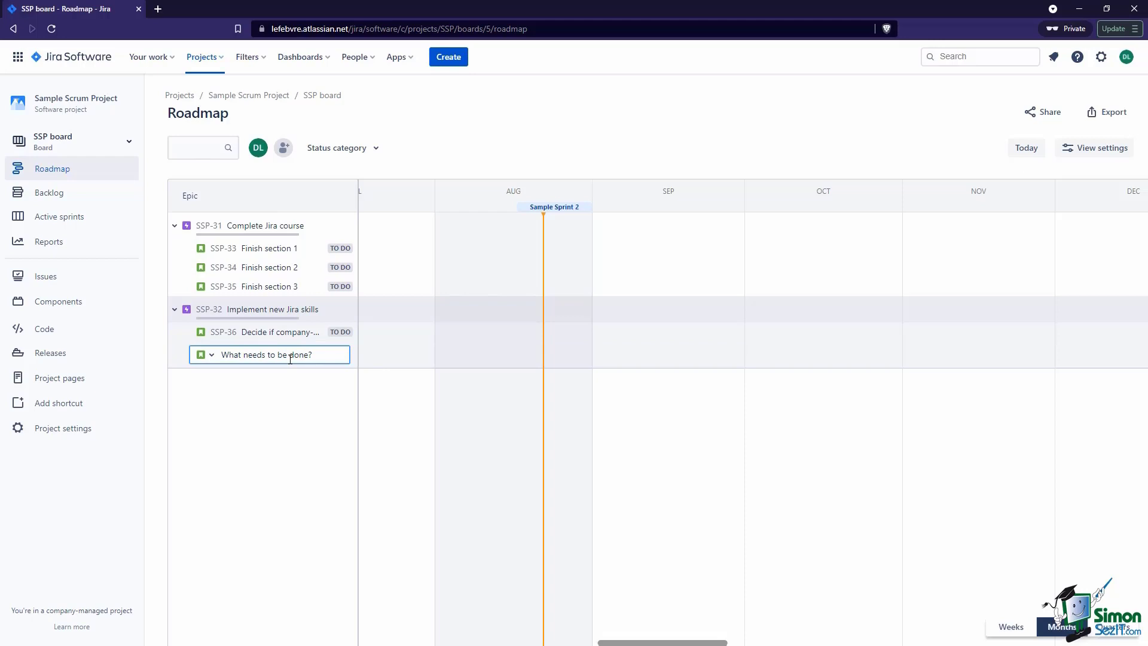
type("Rev")
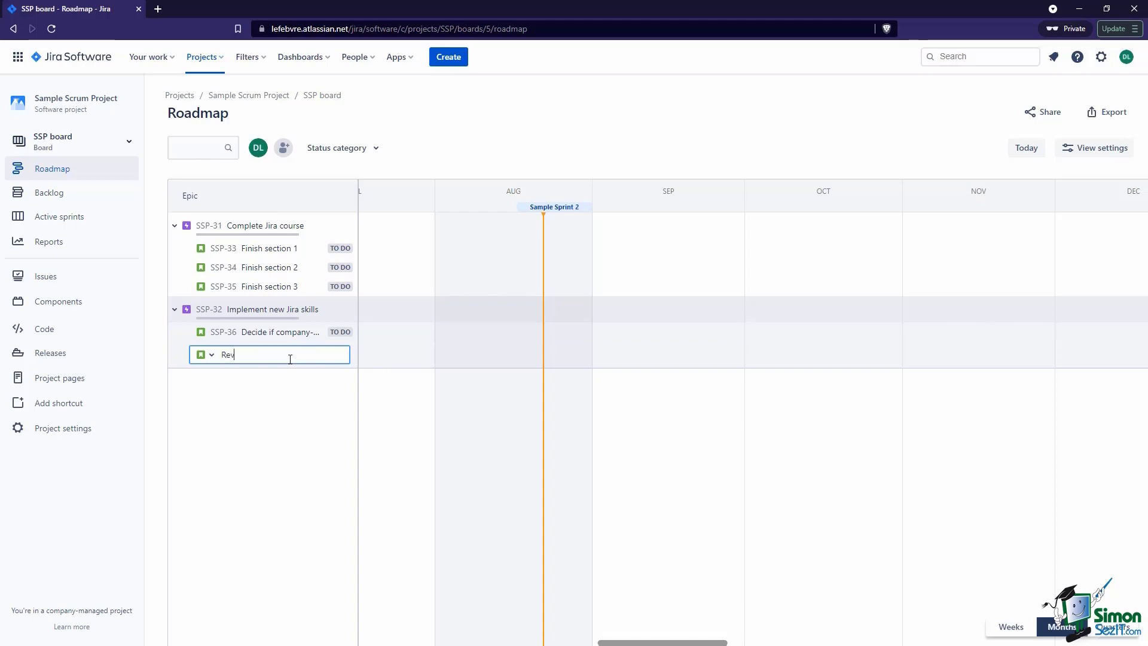
type("iew the data in our org's reports")
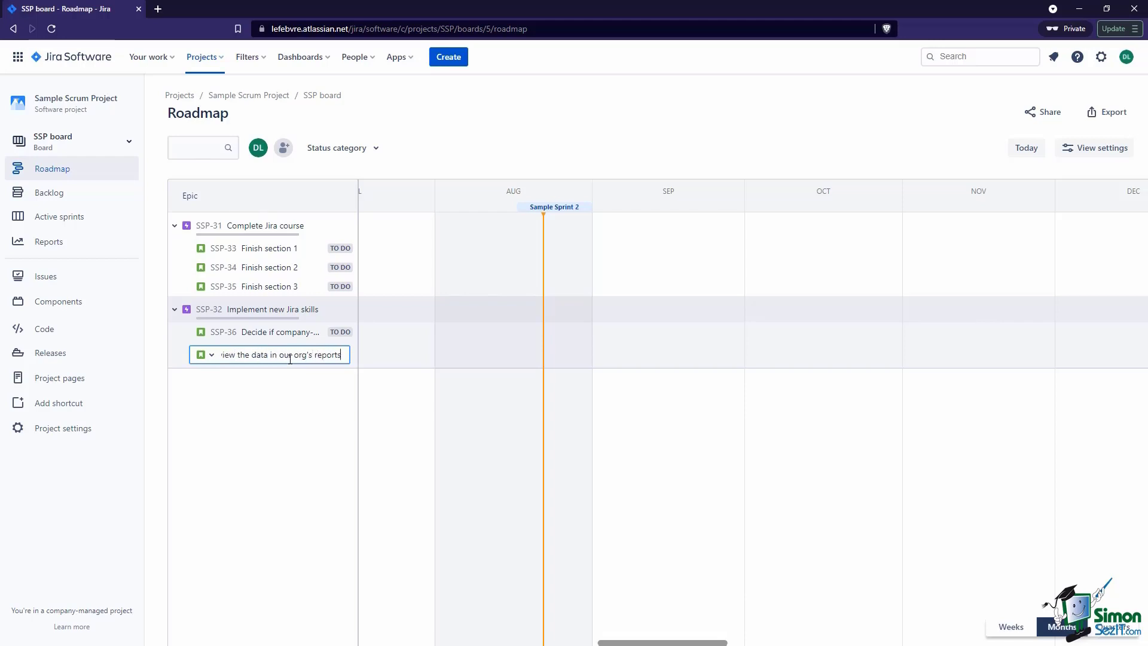
type(" to see what we need")
type(" to do")
key("Return")
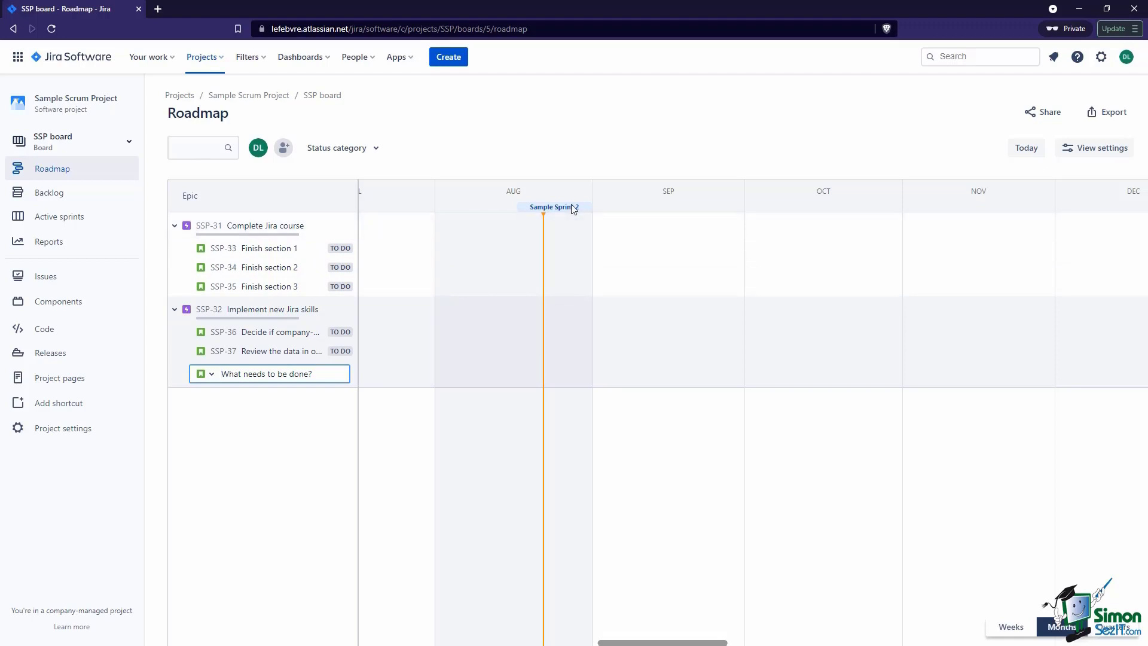
Step: Schedule Finish section 1 and Finish section 3 as timeline bars within Sample Sprint 2
mouse_move(572, 208)
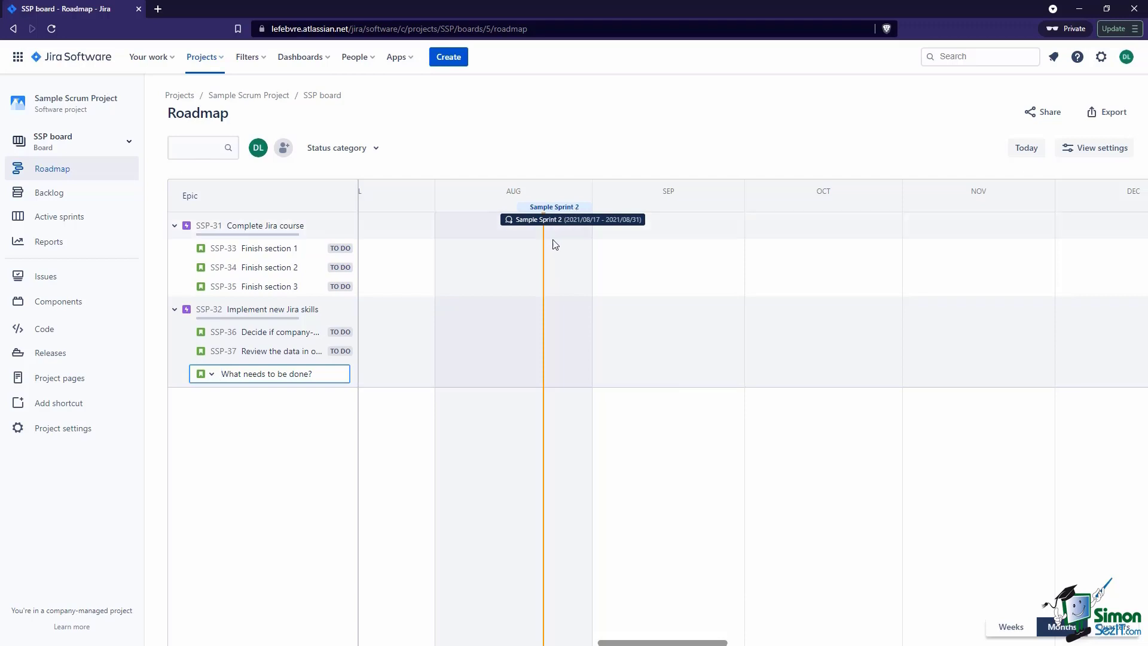
left_click(521, 252)
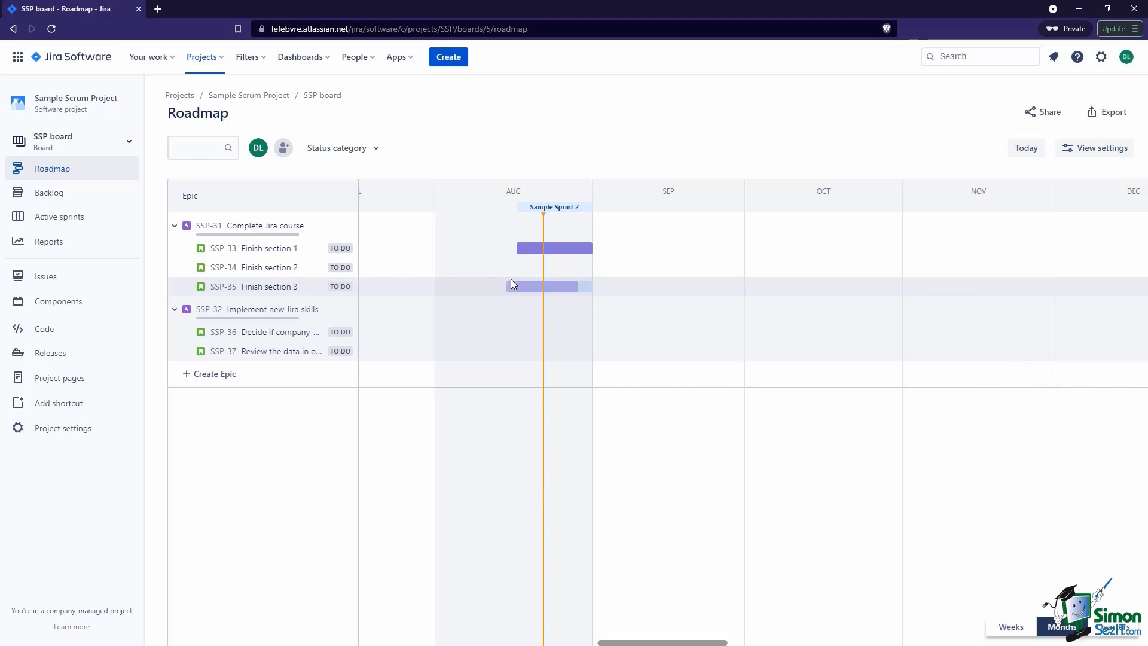
left_click_drag(511, 279, 541, 290)
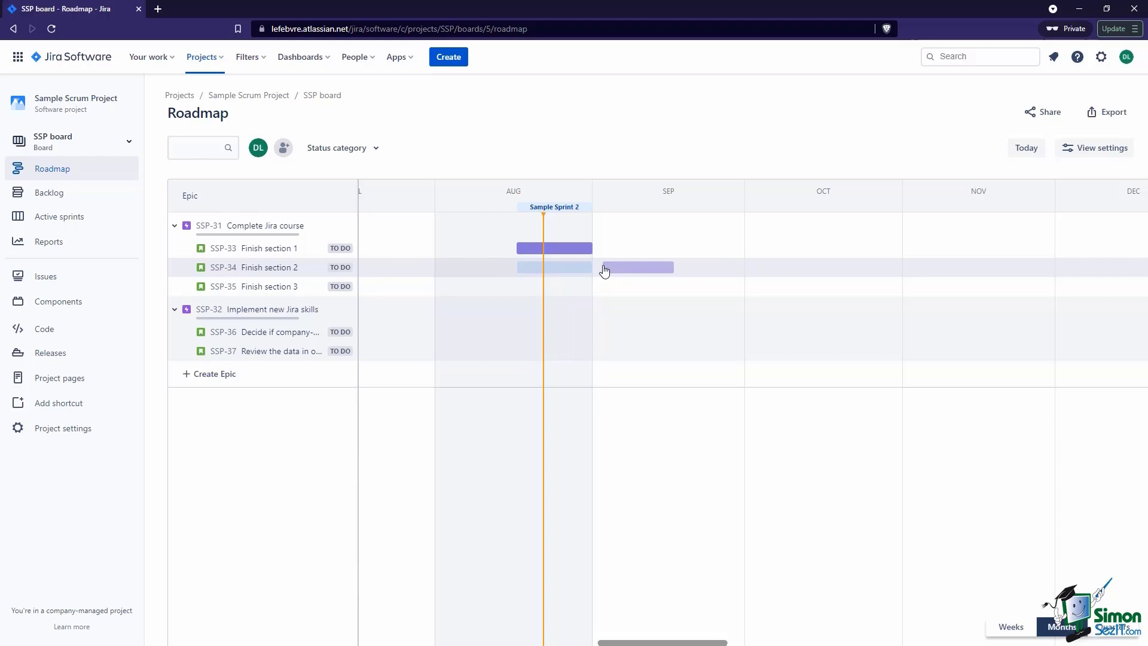
Step: Create Sample Sprint 3 lasting 2 weeks from 30 Aug 2021, then go back to the roadmap
left_click(37, 193)
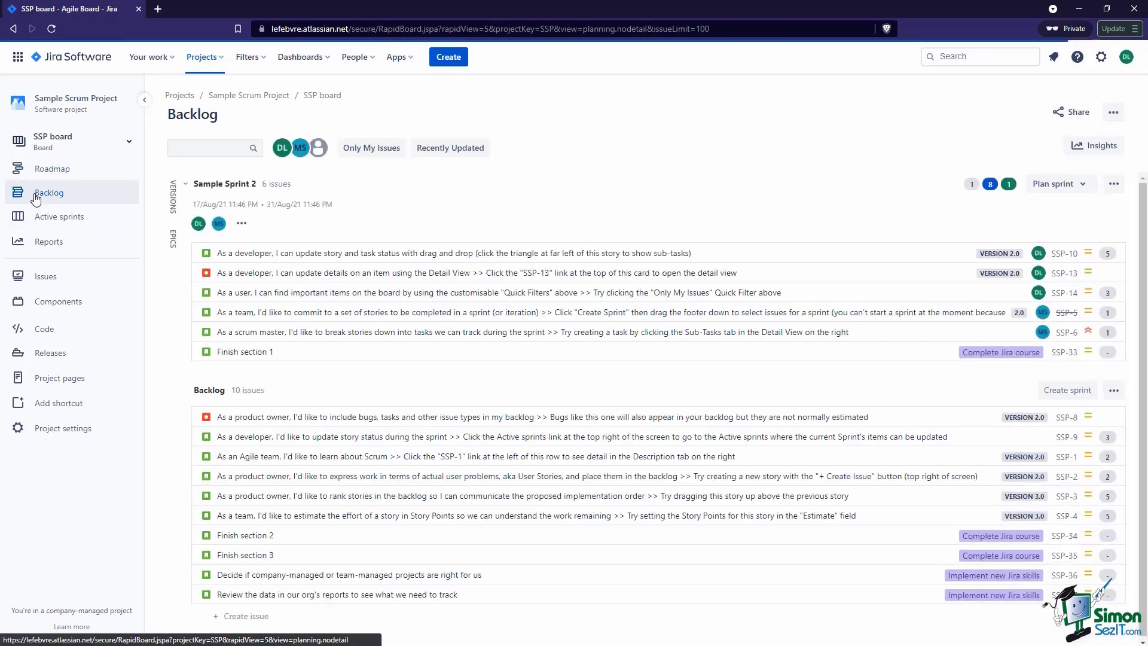
left_click(1065, 393)
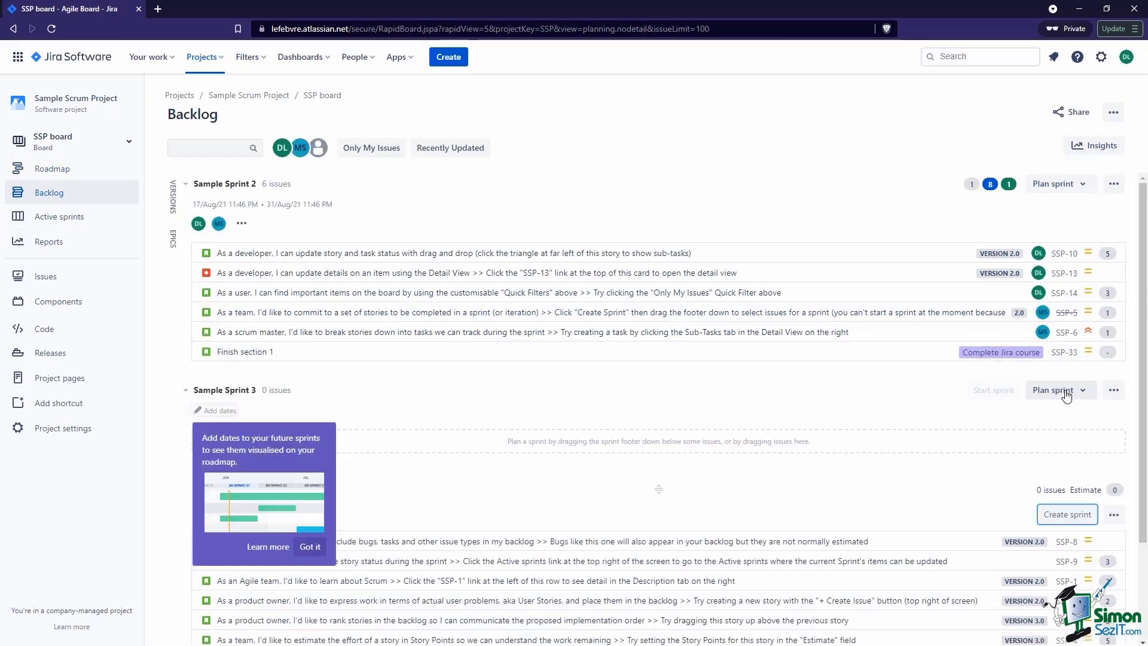
left_click(214, 412)
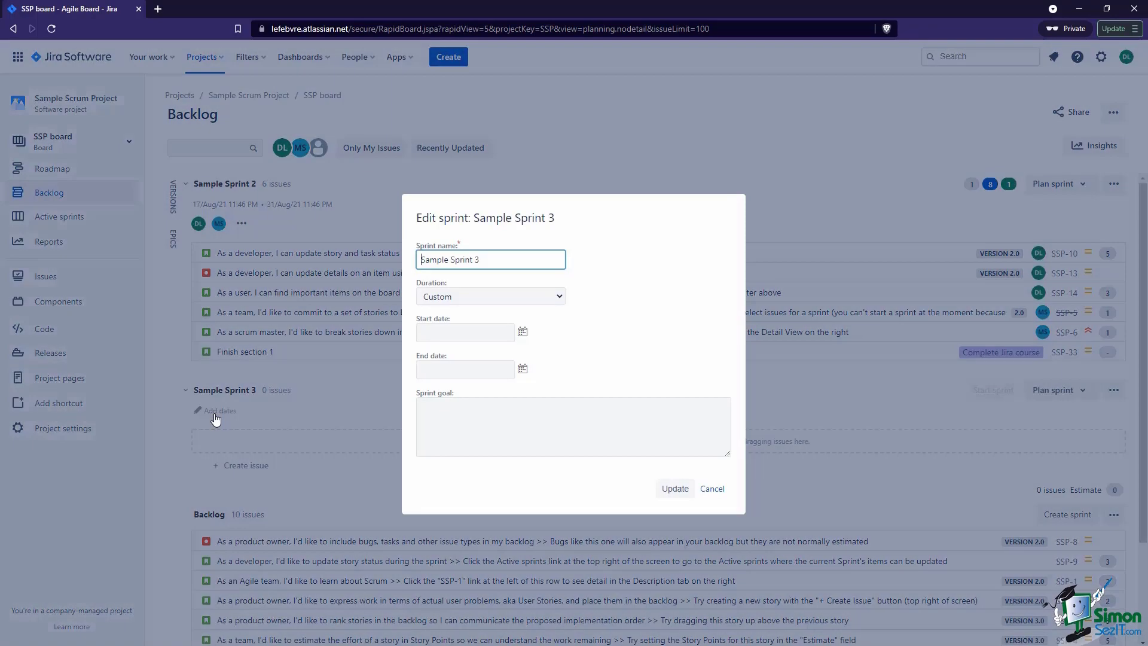
left_click(537, 305)
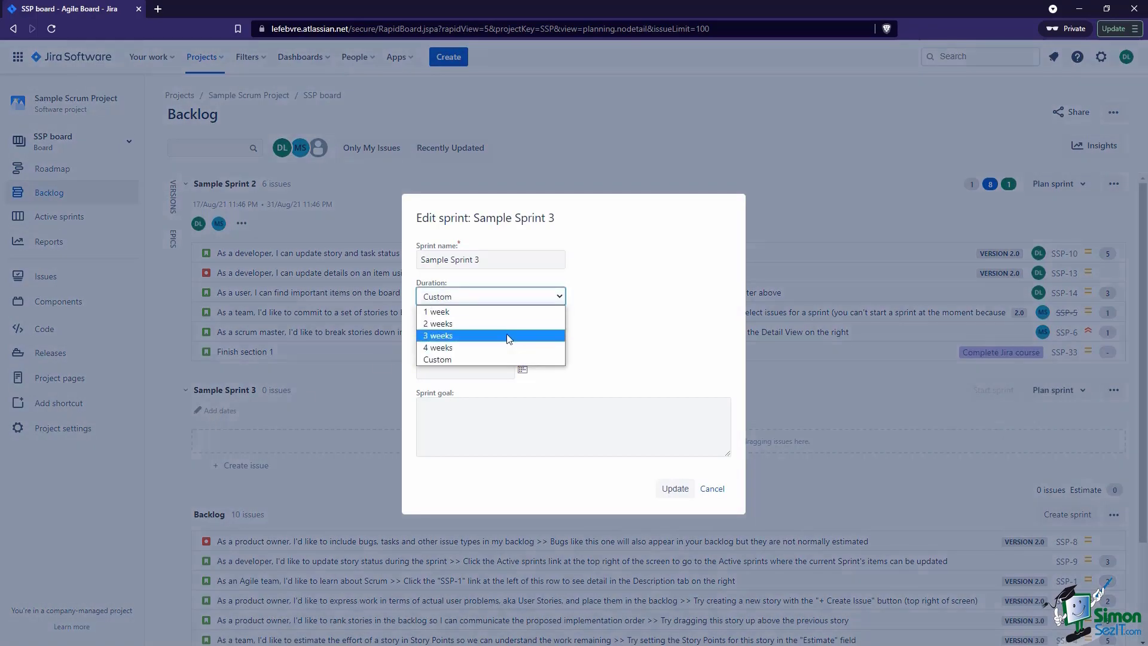
left_click(515, 325)
left_click(522, 332)
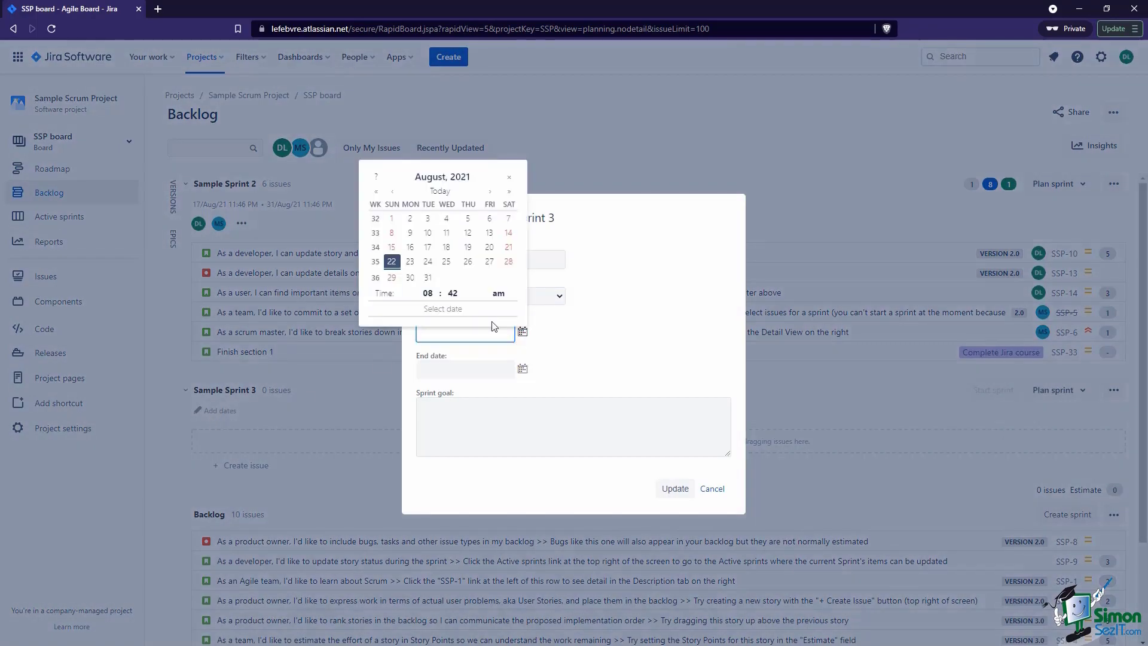
left_click(415, 278)
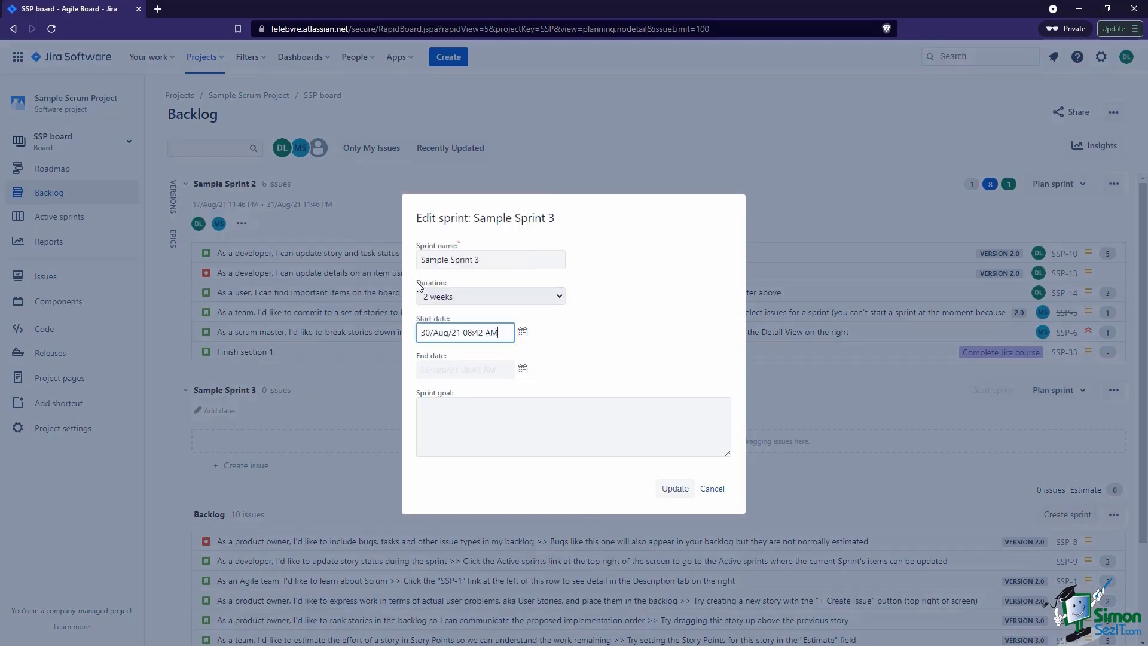
left_click(675, 488)
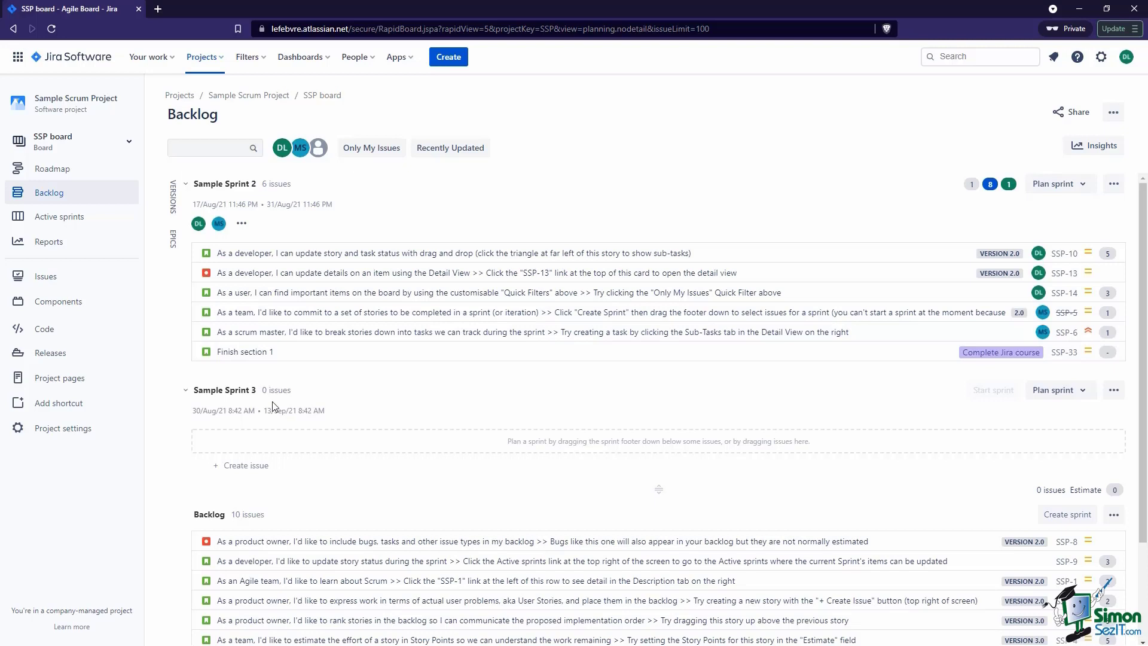
left_click(60, 169)
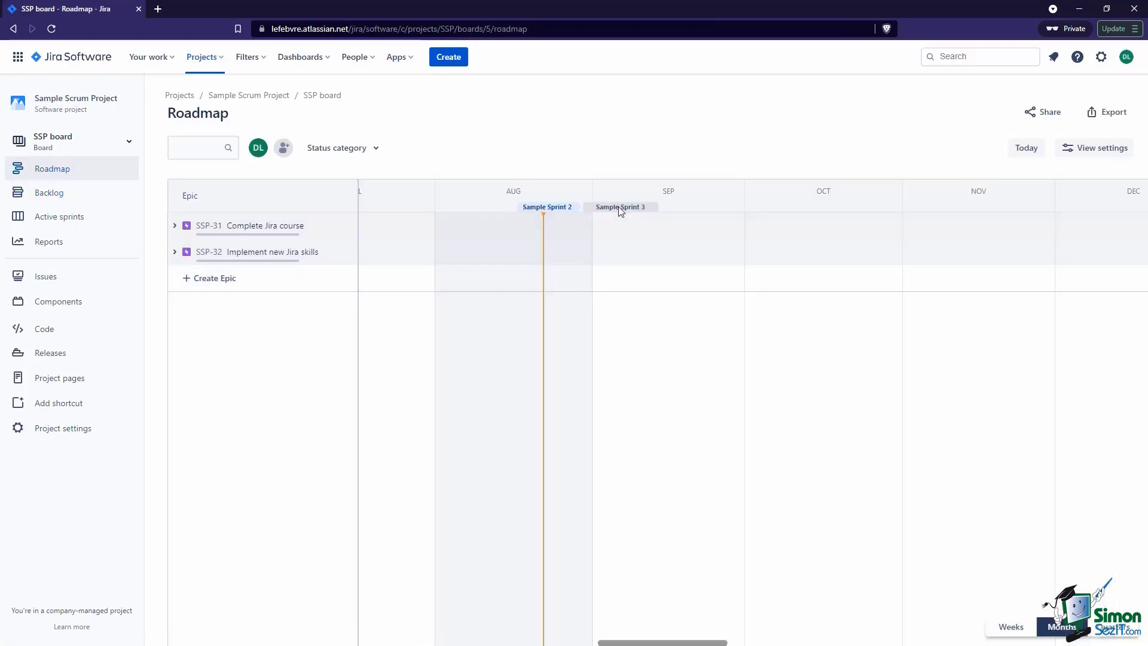
Step: Place Finish section 2 and 3 in Sample Sprint 3, then expand the Implement new Jira skills epic
mouse_move(620, 210)
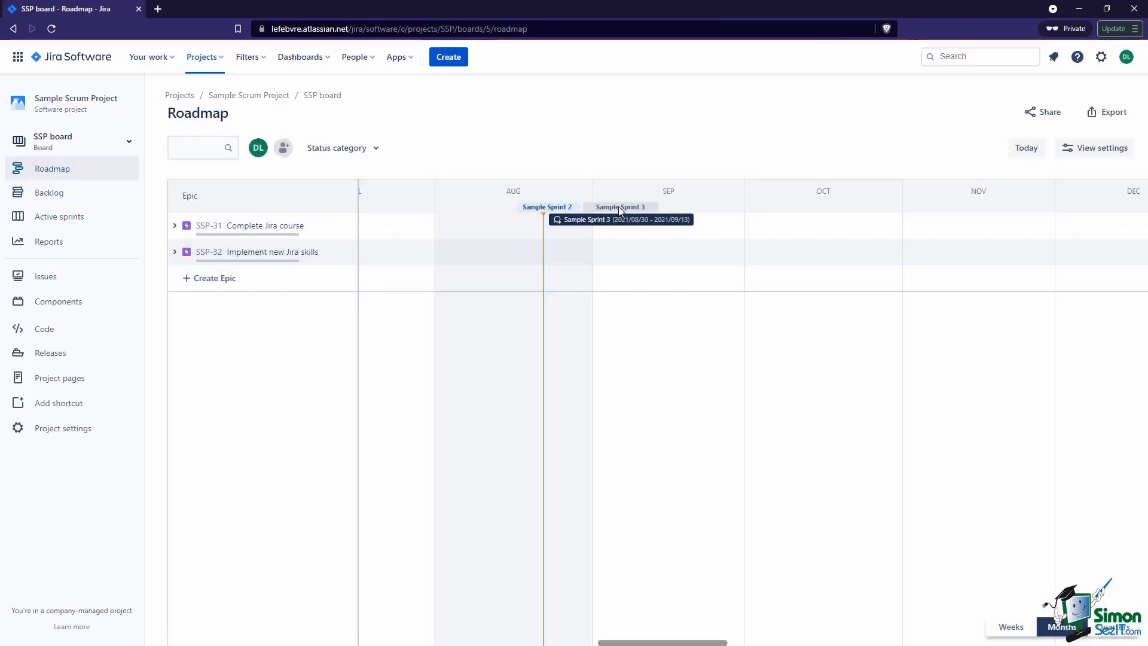
left_click(174, 225)
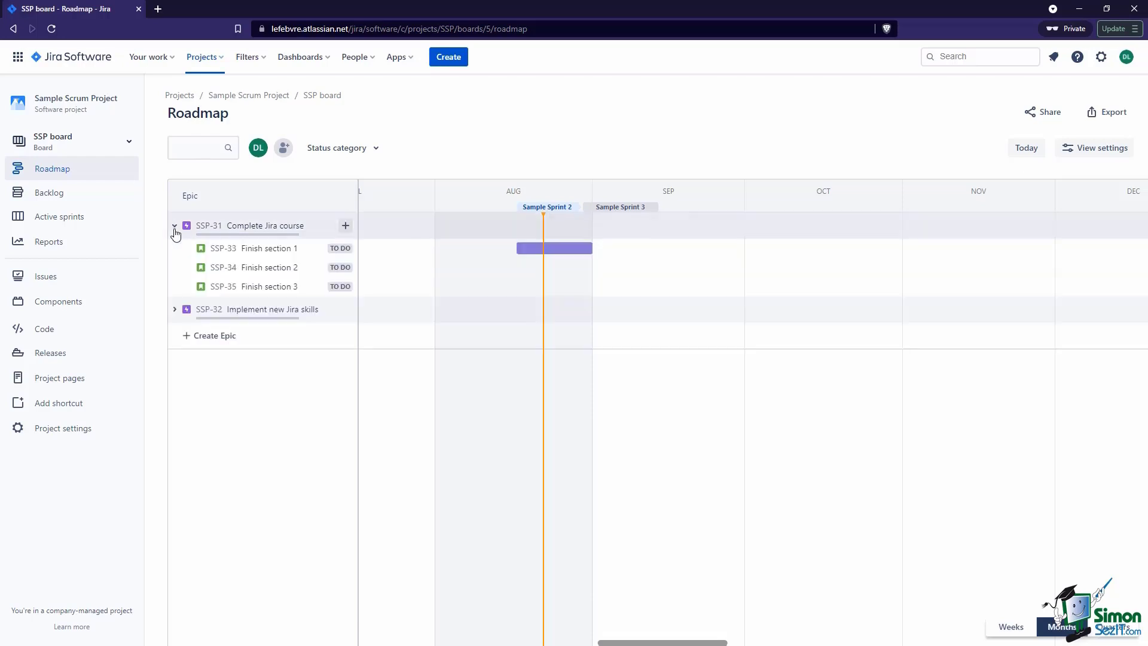
left_click(594, 270)
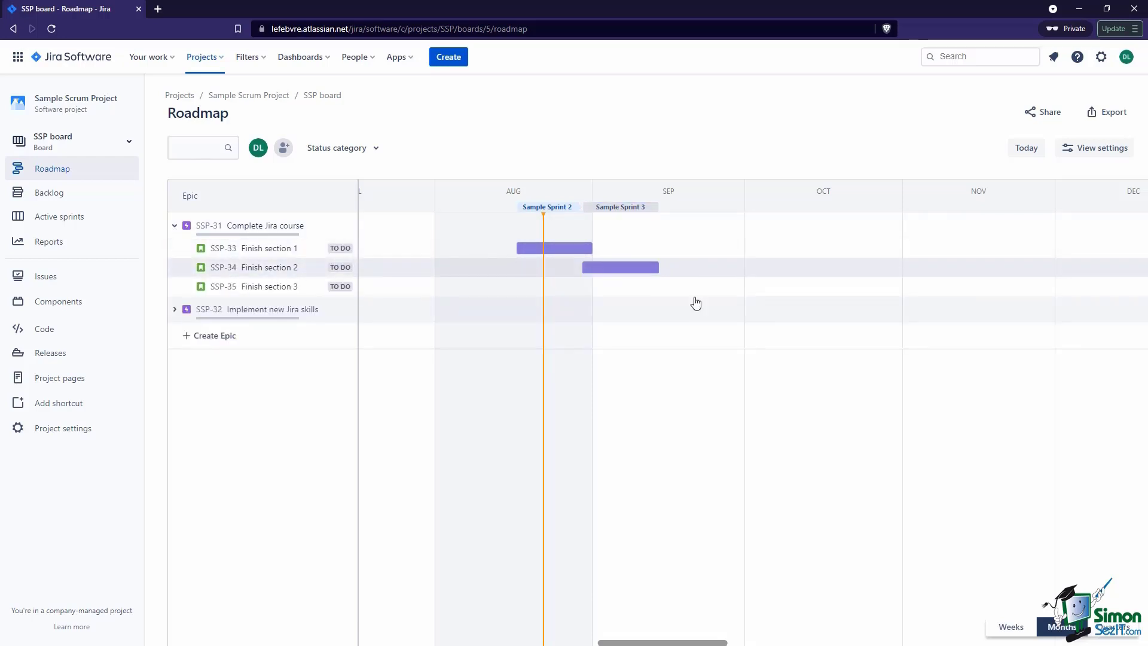
left_click(594, 288)
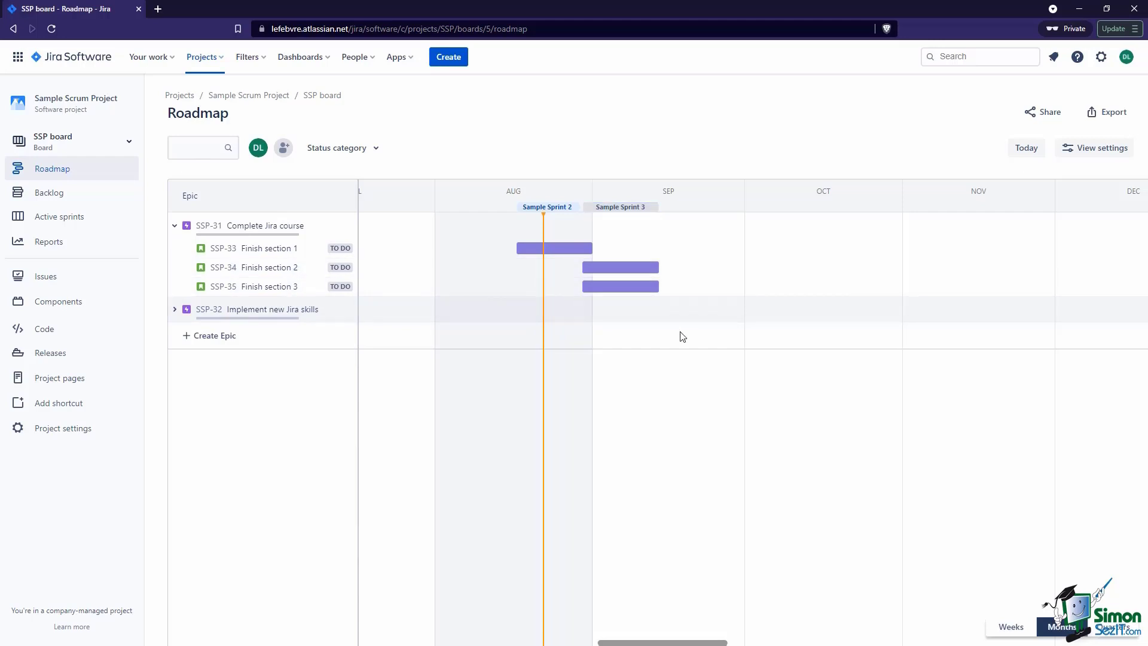
left_click(174, 309)
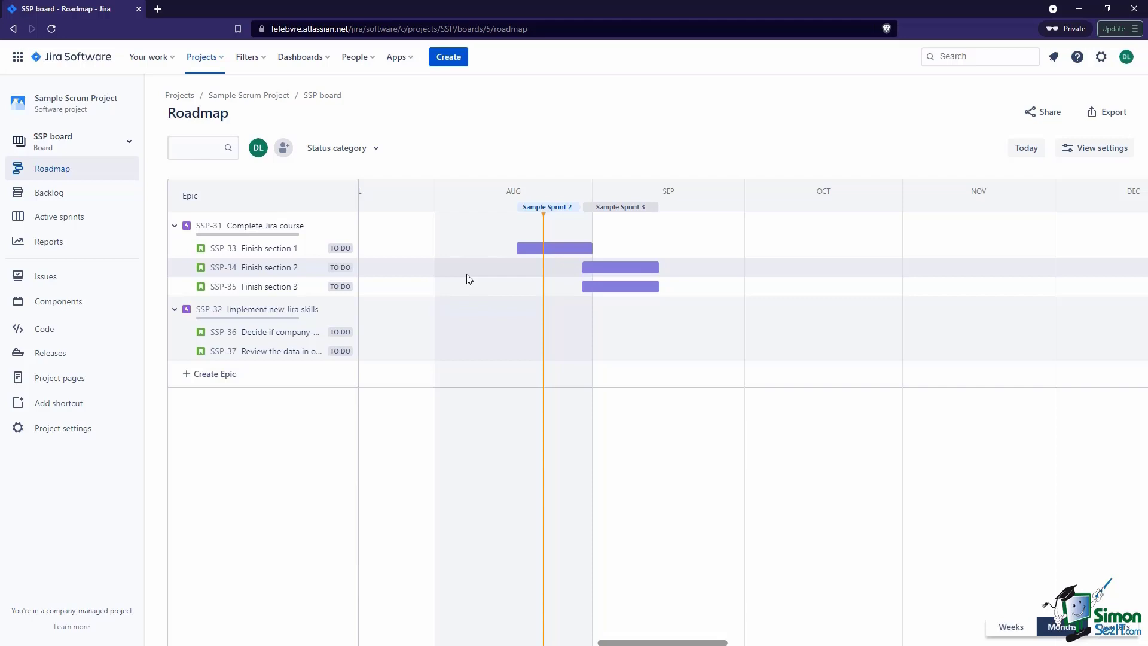
Step: In the Complete Jira course details, move SSP-34 Finish section 2 to IN PROGRESS, then DONE
left_click(207, 226)
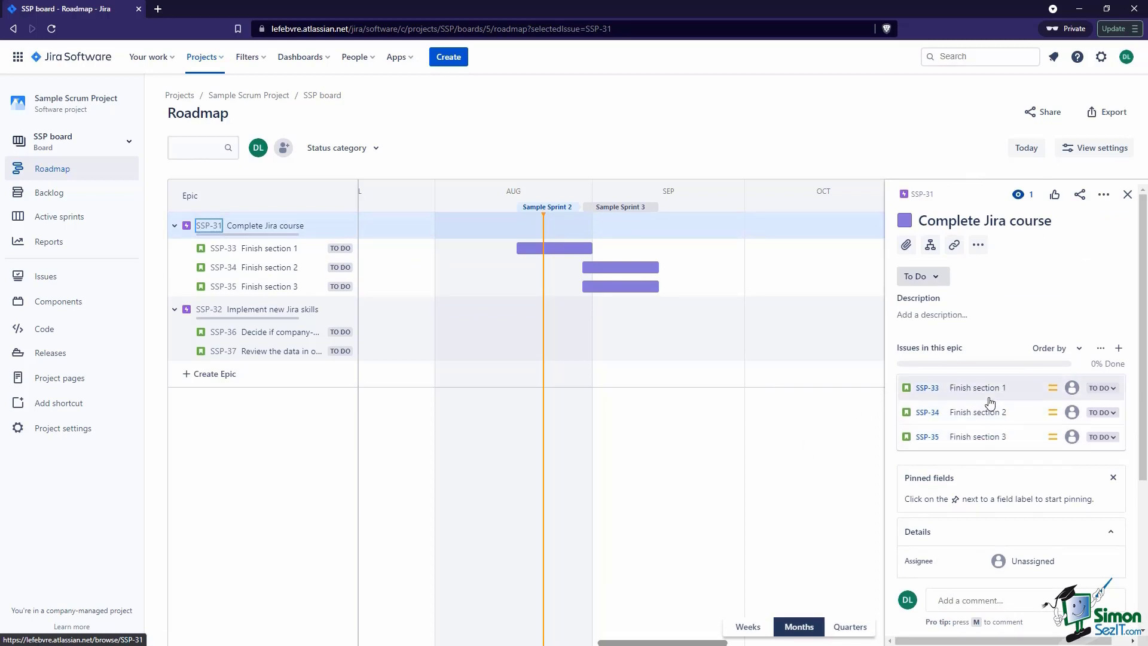
scroll(992, 437, "down", 3)
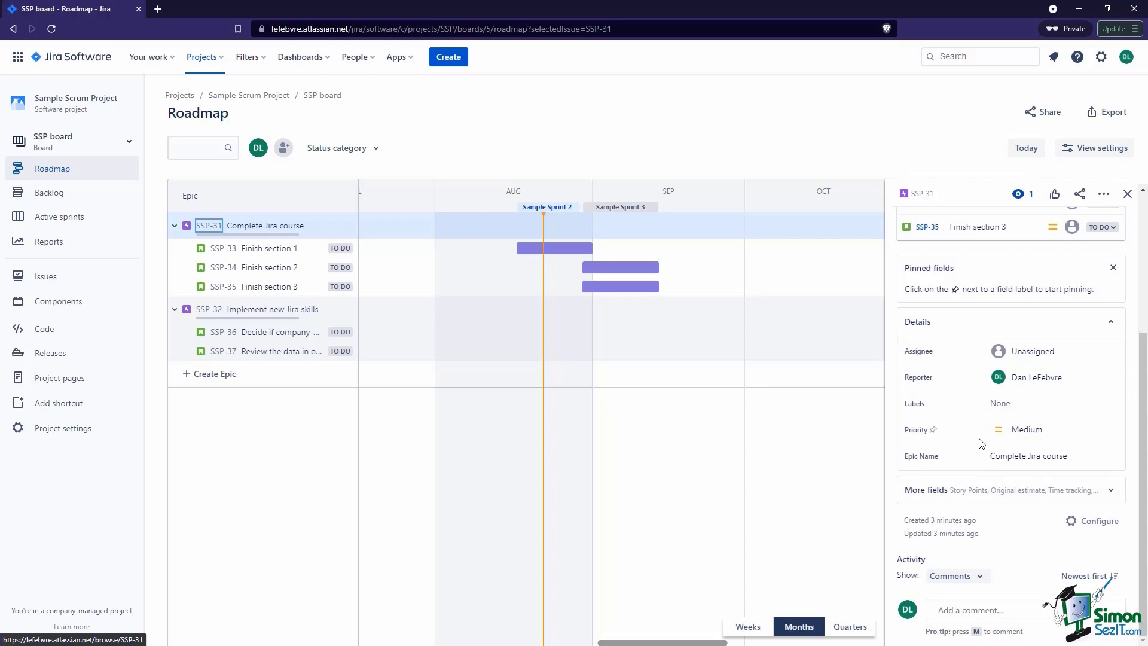
scroll(981, 443, "up", 5)
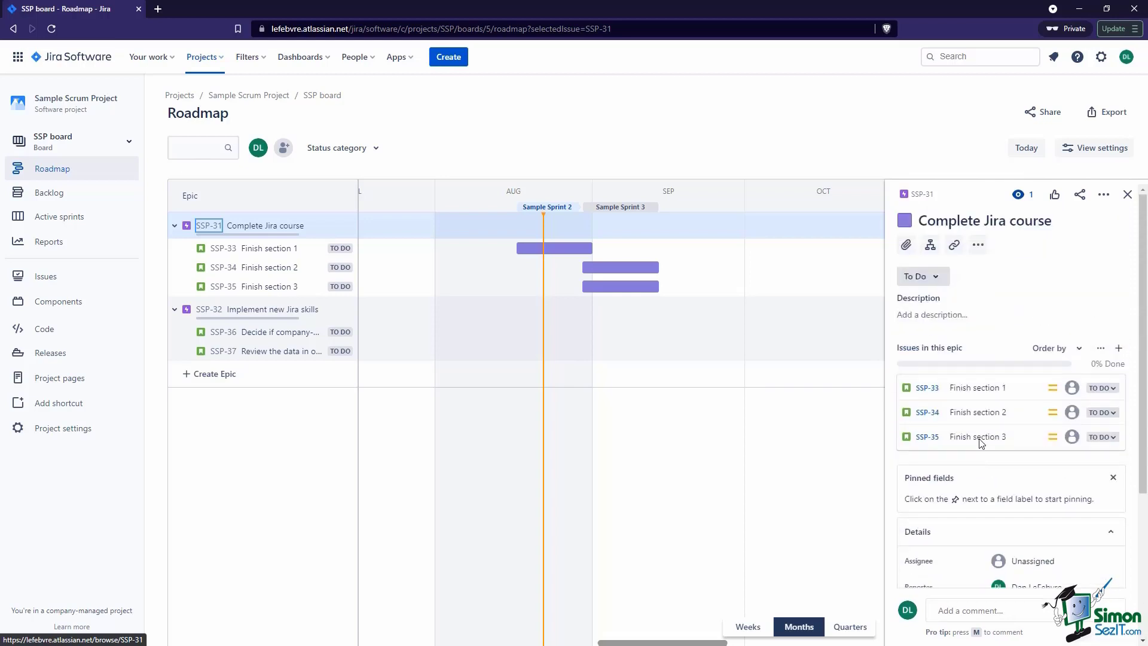
left_click(1105, 417)
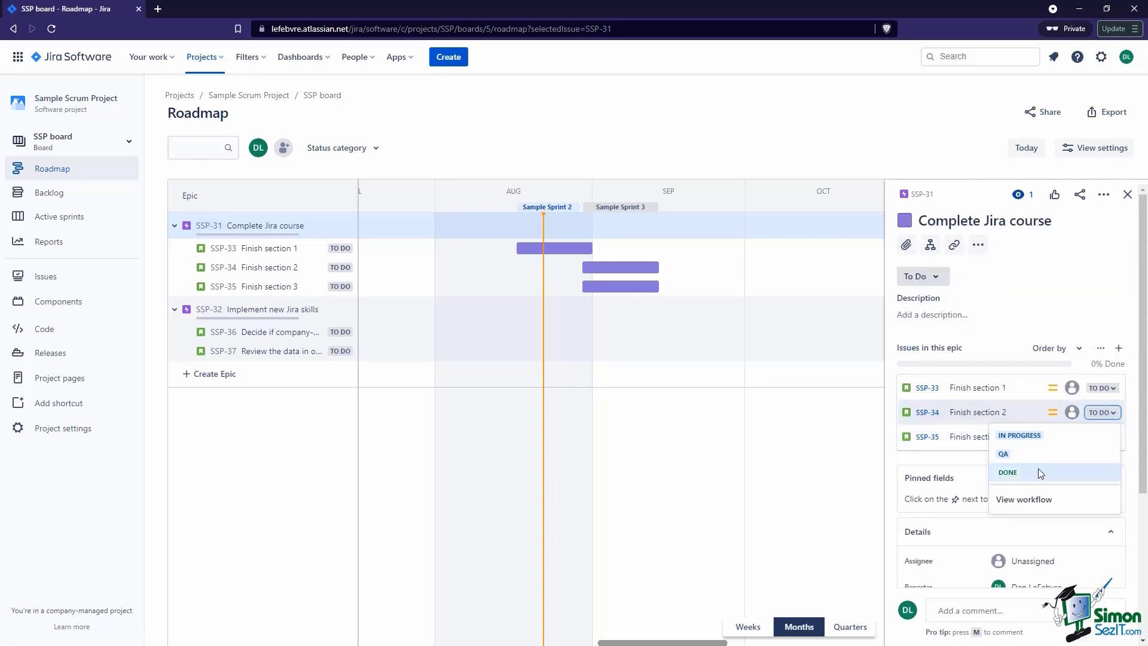
left_click(1049, 443)
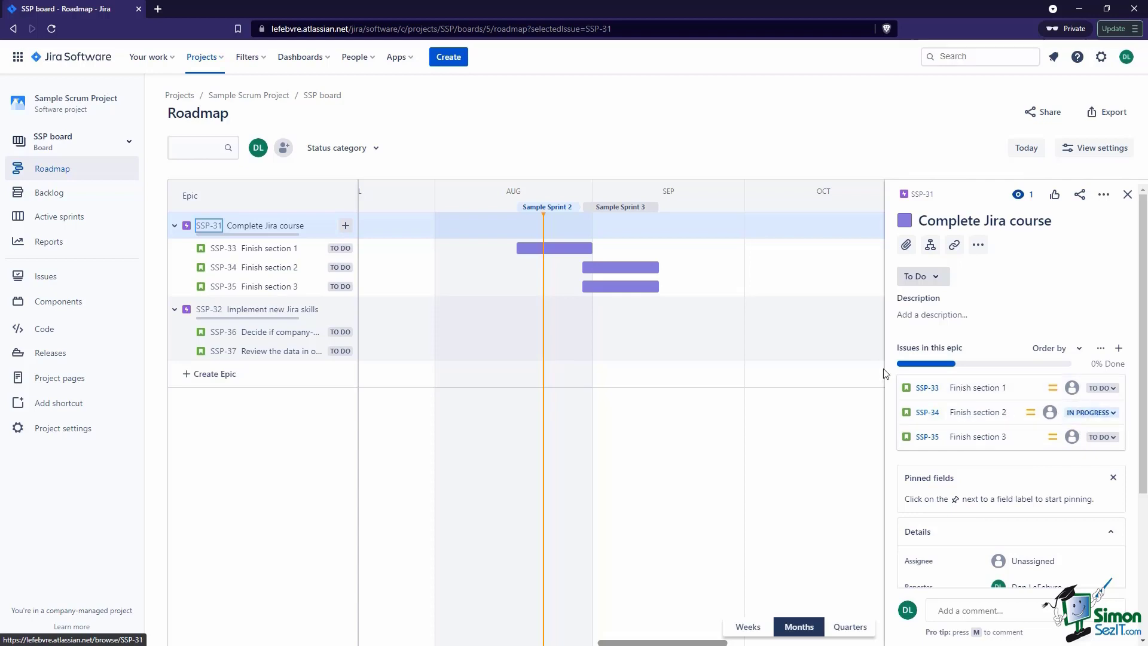
mouse_move(901, 368)
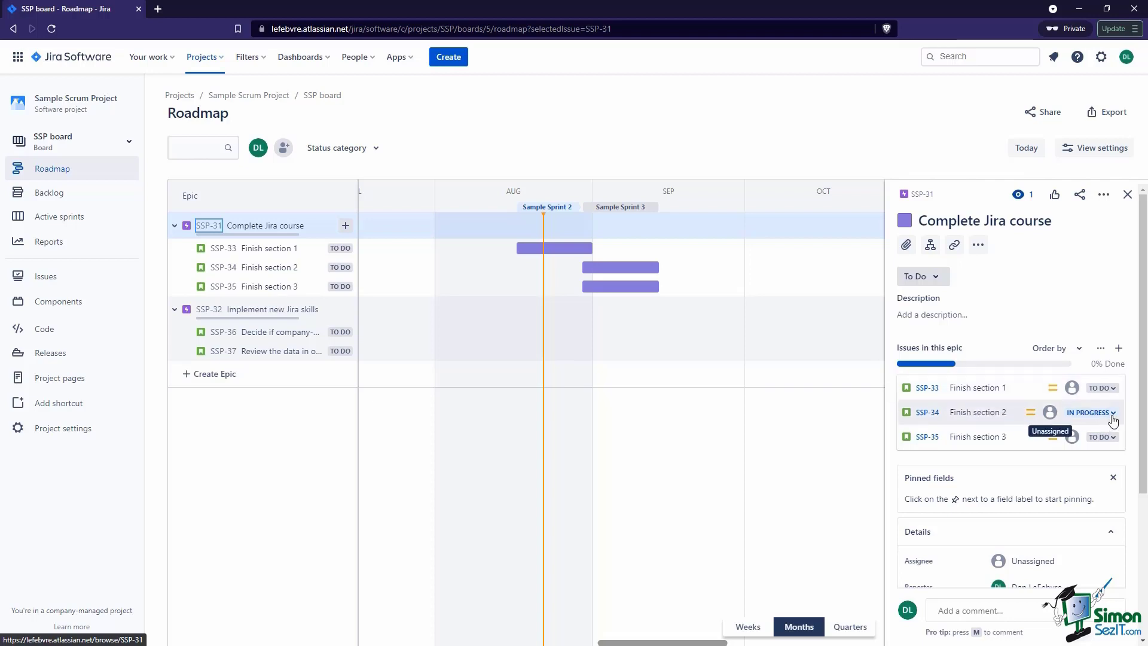
left_click(1083, 416)
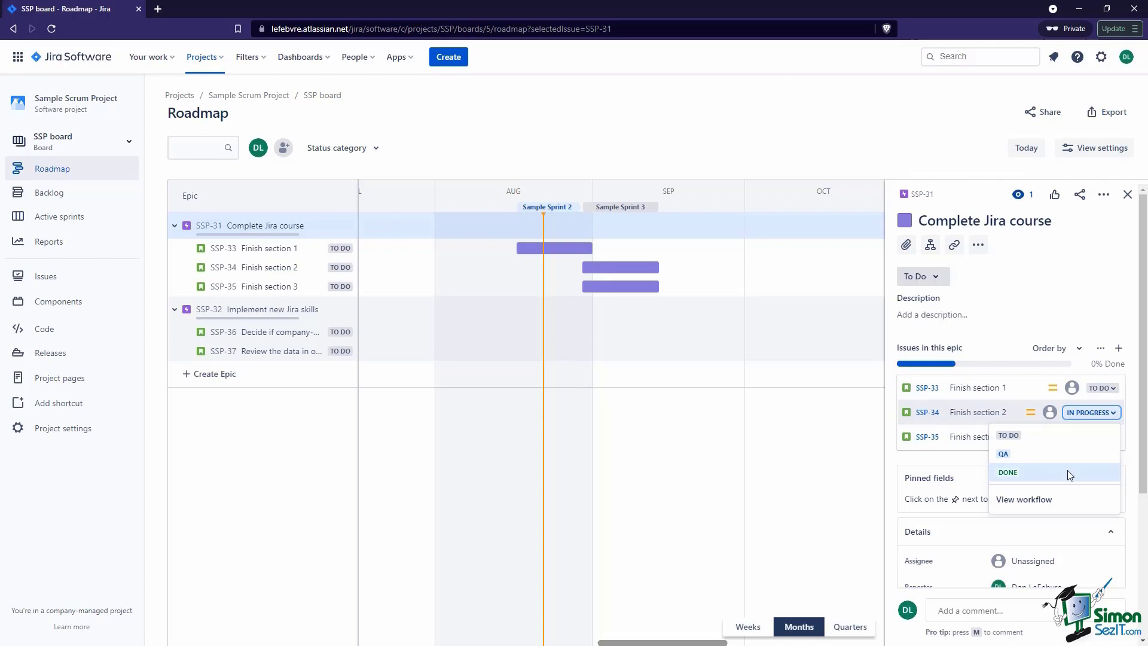
left_click(1064, 469)
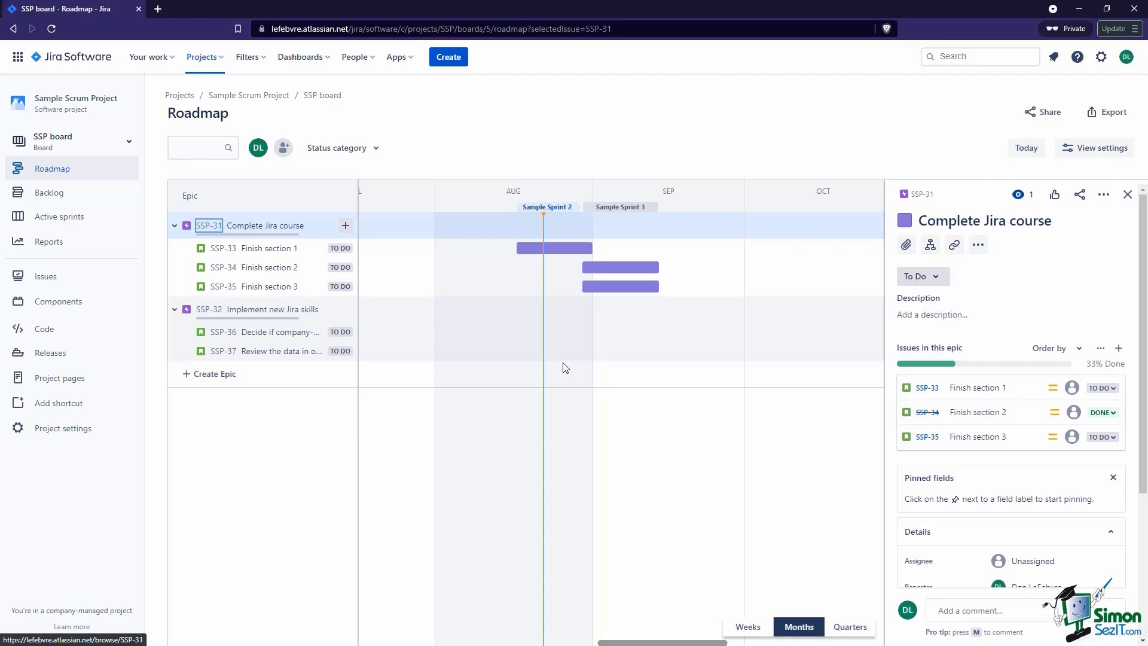
Step: Close the Complete Jira course epic's detail panel
left_click(1127, 194)
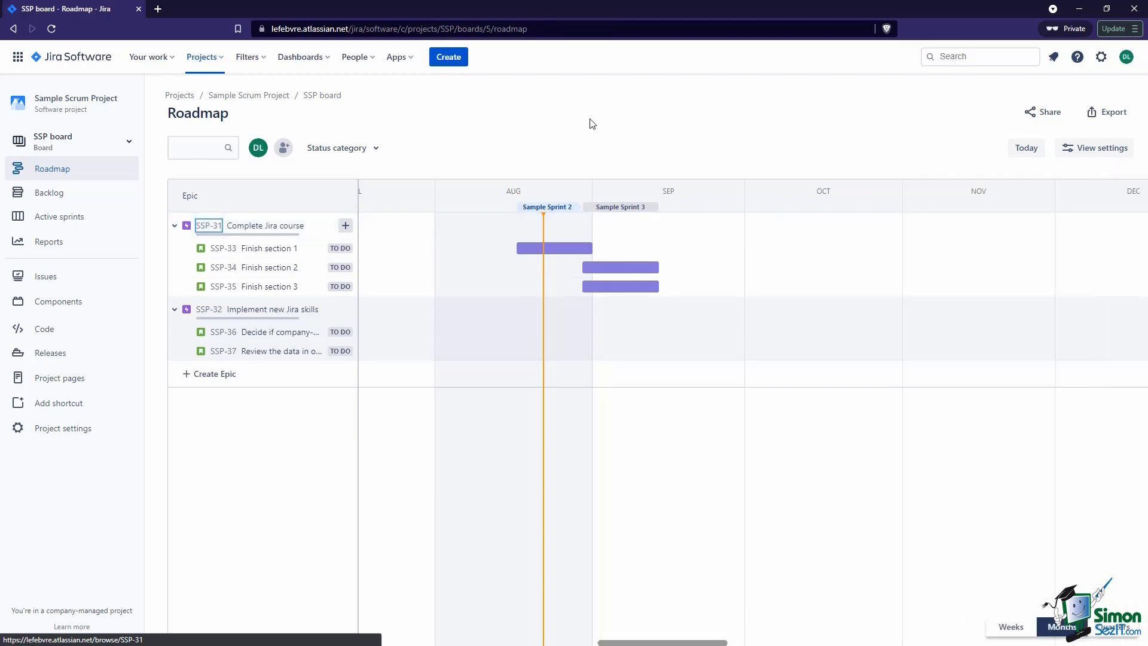